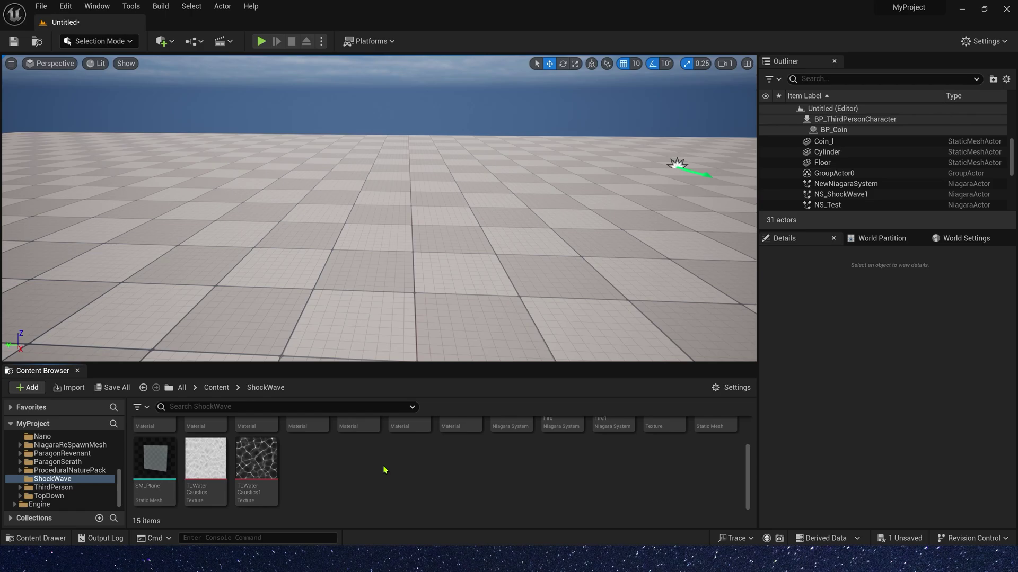
- Create a new material named M_Ray in the ShockWave folder and open it for editing
right_click(383, 466)
click(438, 204)
text(M_Ray)
key(Return)
double_click(257, 445)
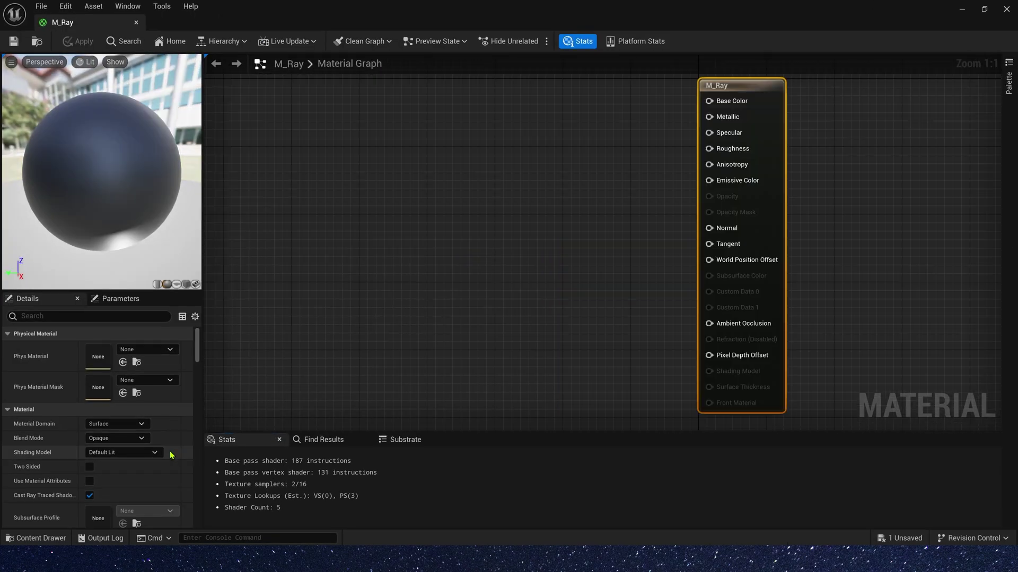
- Set the material's blend mode to Translucent and shading model to Unlit, and enable Two Sided
click(116, 438)
click(107, 460)
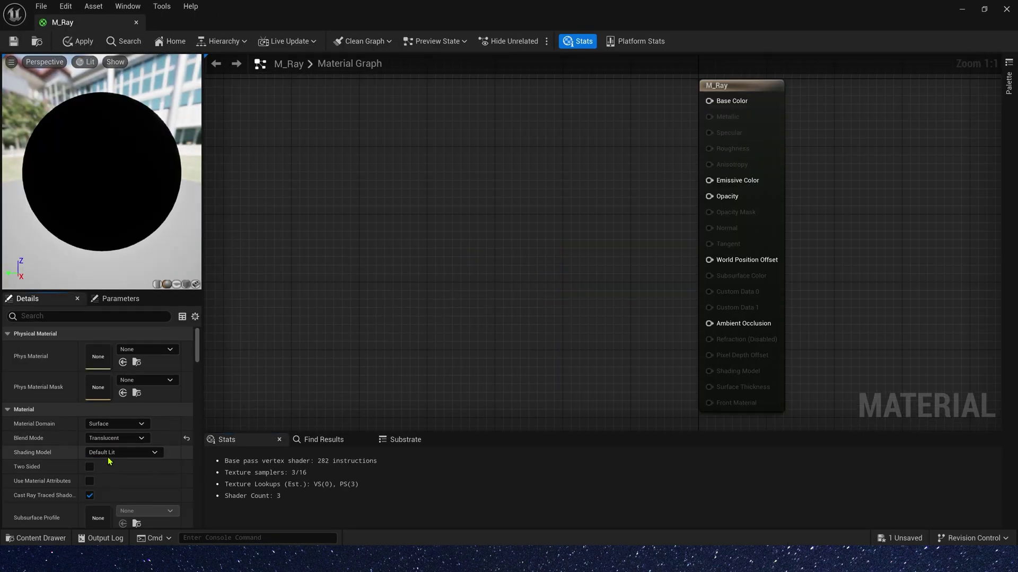
click(119, 453)
click(127, 326)
click(90, 467)
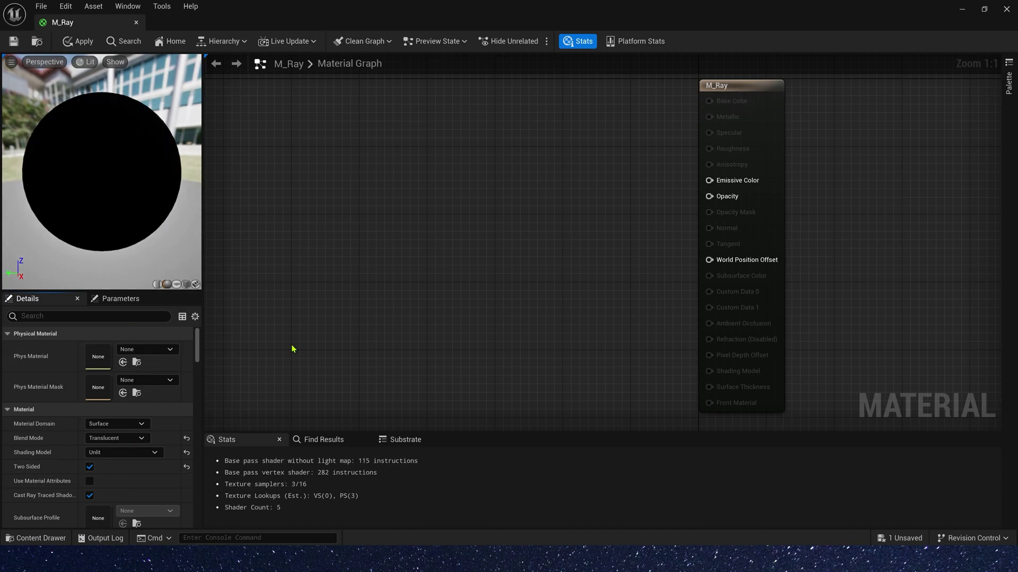
- Add a Texture Sample node and assign the TilingNoise05 texture to it
click(492, 184)
click(158, 436)
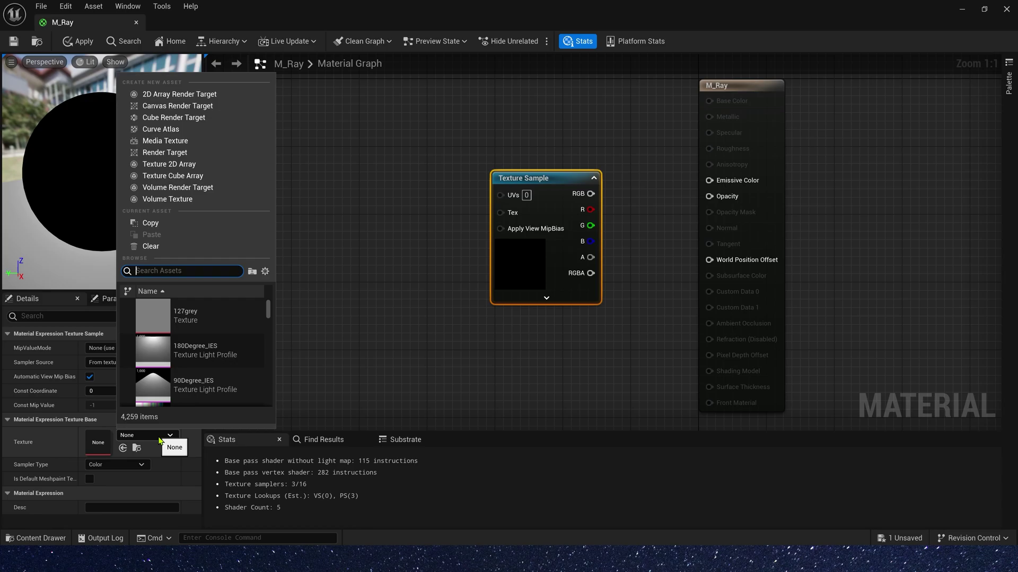
text(noise)
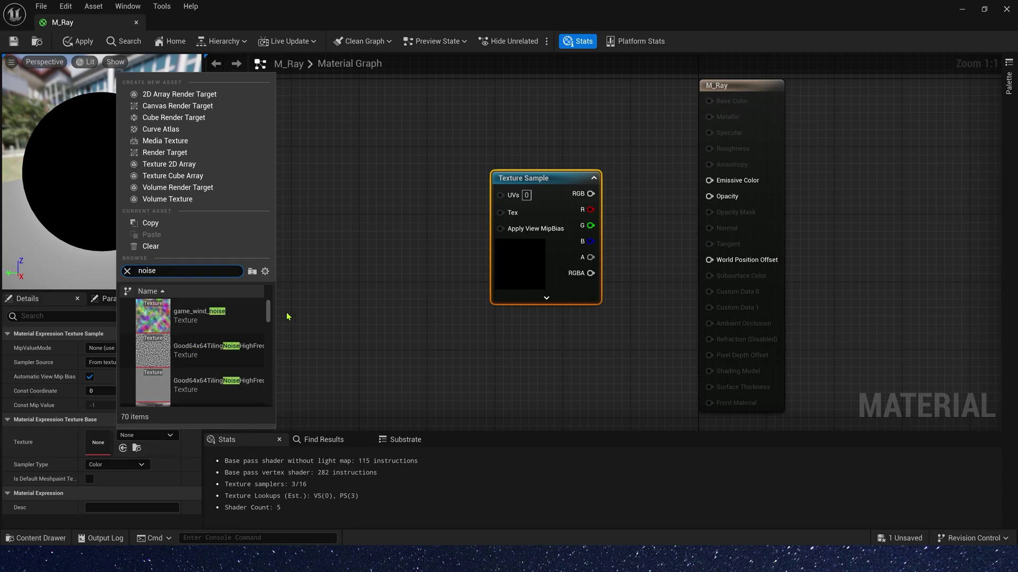
scroll(267, 327, down, 1)
scroll(269, 328, down, 3)
click(201, 389)
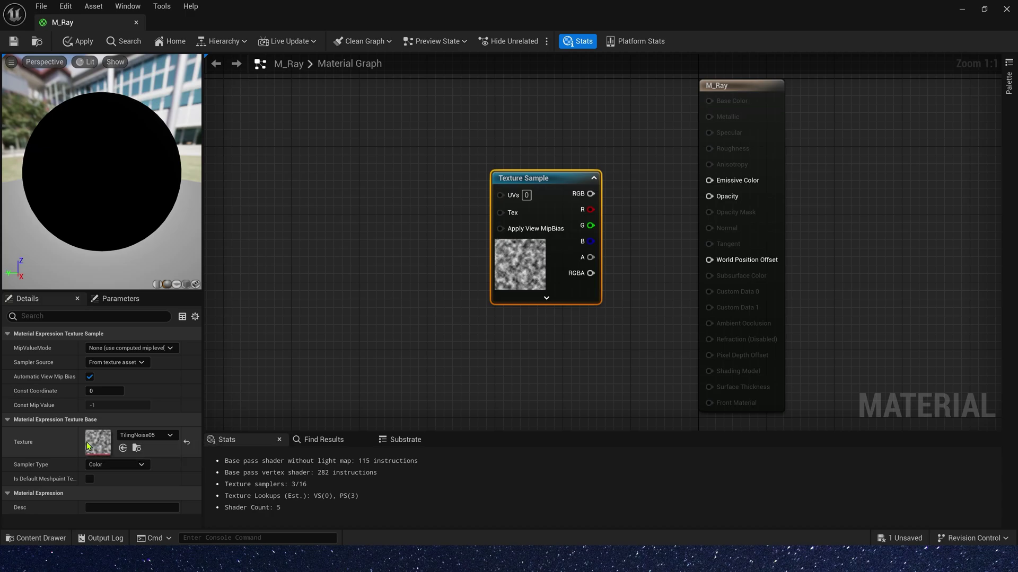
- Add a TexCoord node, connect it to the Texture Sample's UVs, and line the two nodes up
right_drag(350, 227, 417, 223)
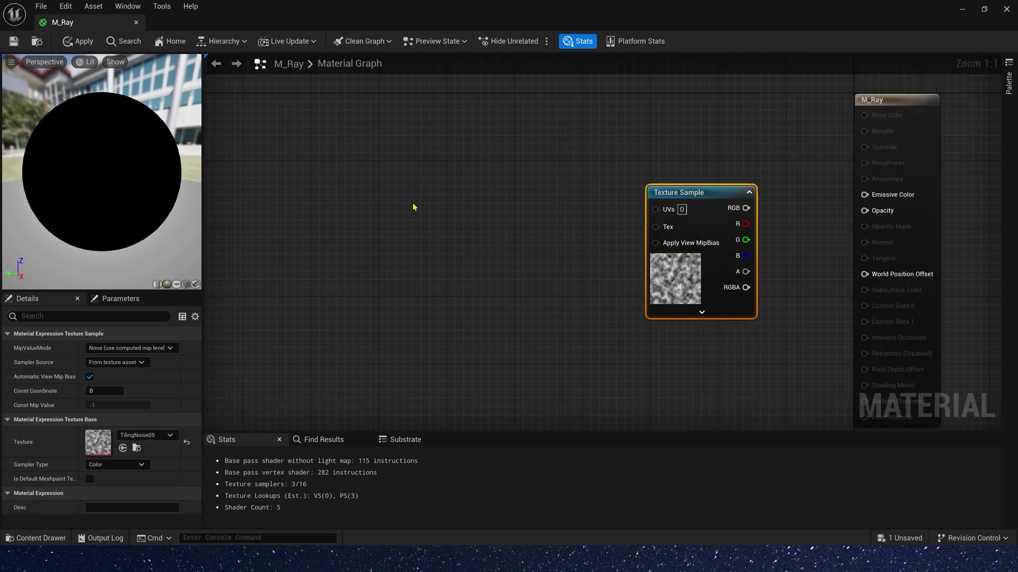
key(u)
click(408, 198)
drag(448, 203, 620, 206)
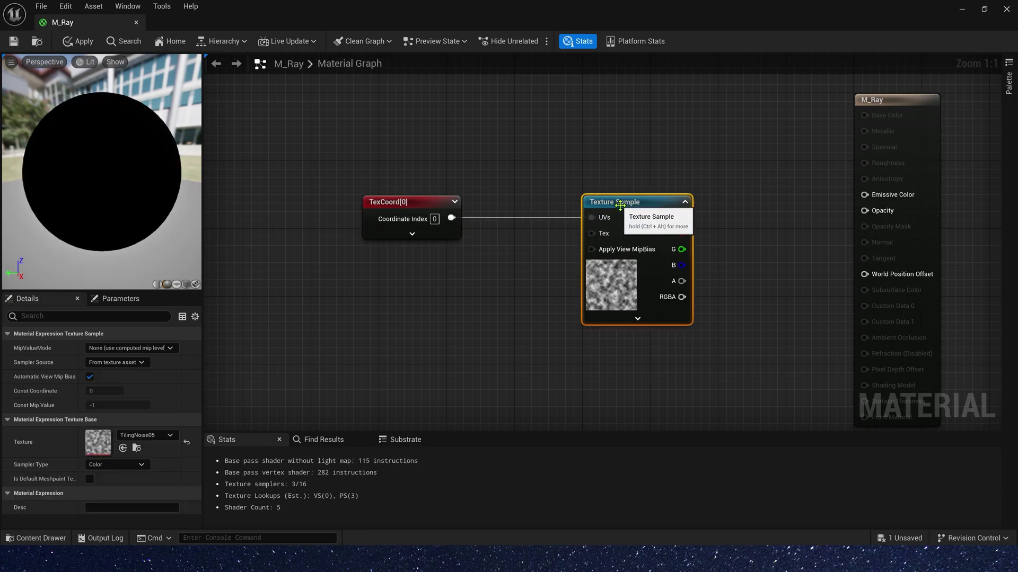
- Set the TexCoord node's VTiling to 0
click(408, 202)
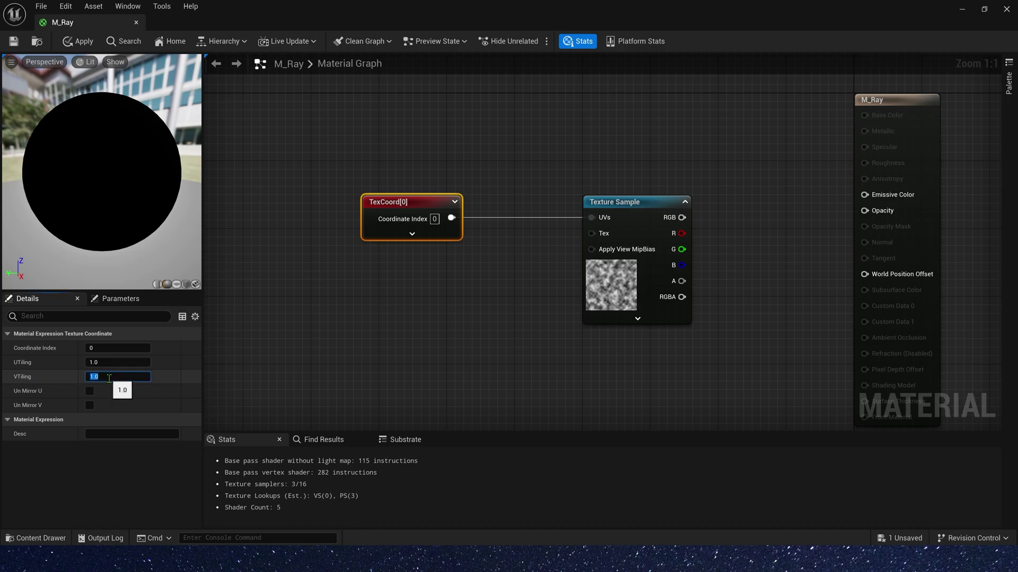
text(0)
key(Return)
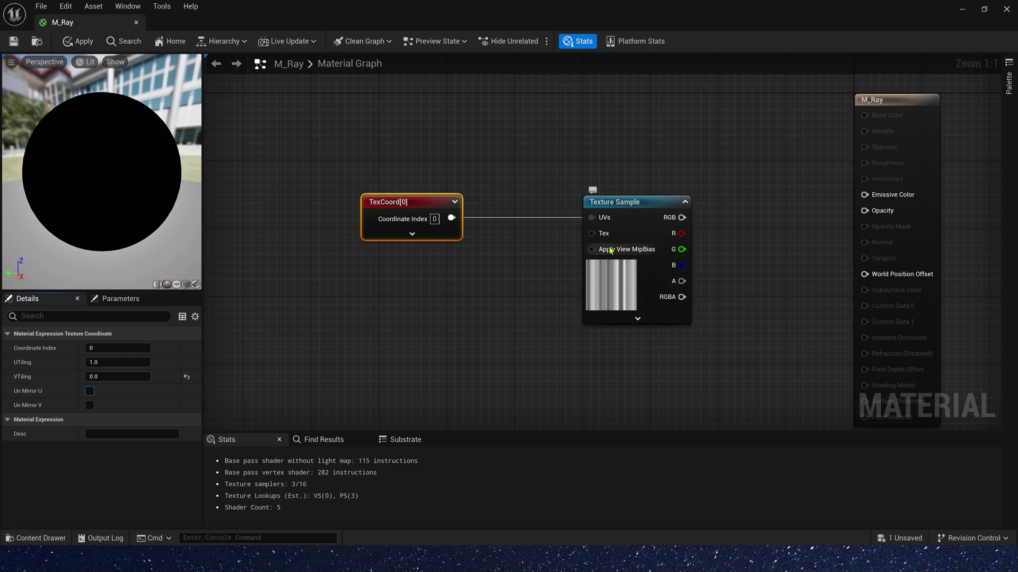
click(614, 277)
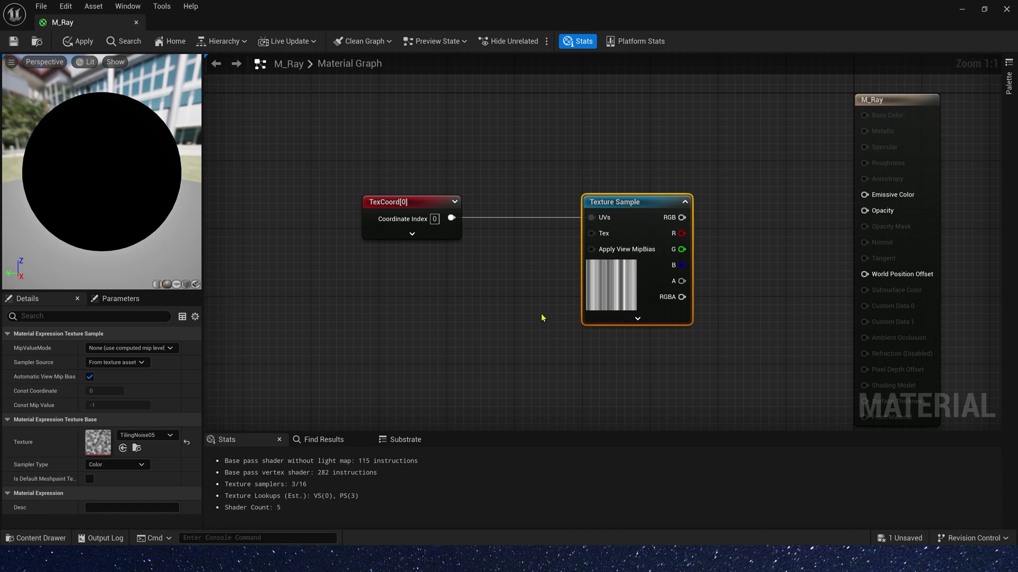
- Space the TexCoord and Texture Sample nodes apart and insert a Multiply node between them, with TexCoord feeding input A
drag(397, 156, 623, 265)
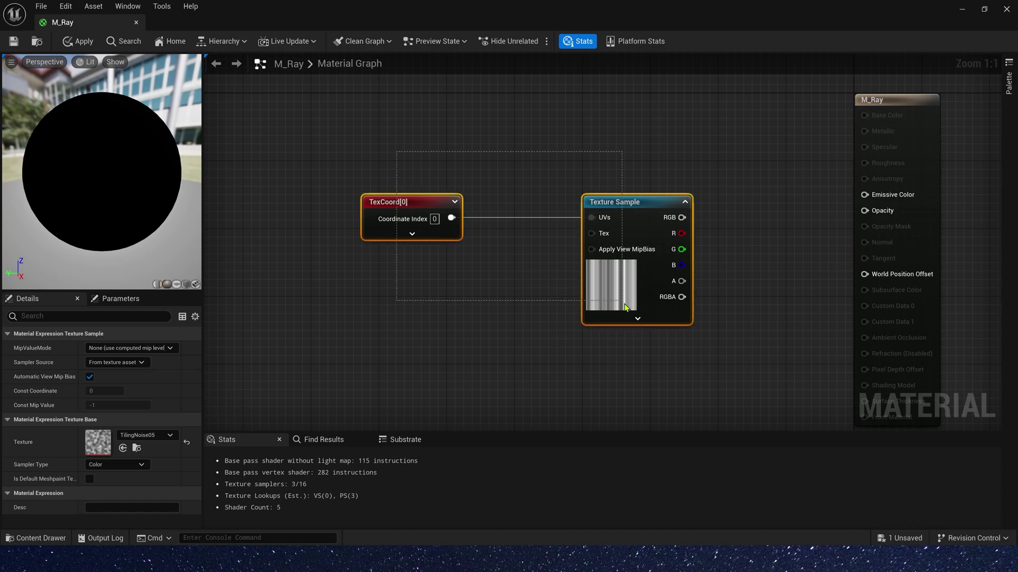
drag(624, 300, 504, 222)
right_drag(431, 298, 737, 337)
click(561, 169)
drag(562, 169, 333, 169)
click(546, 260)
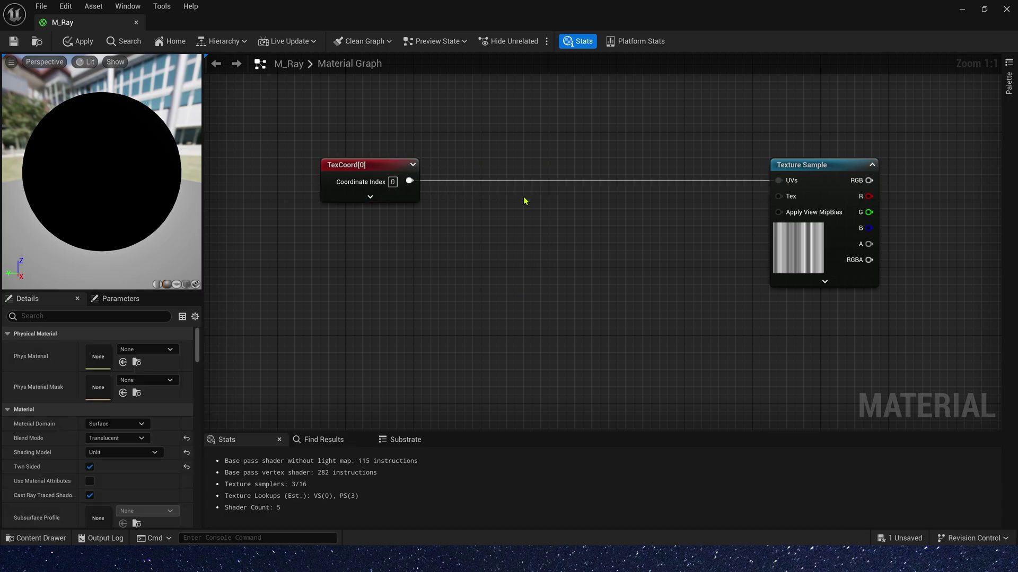
click(488, 169)
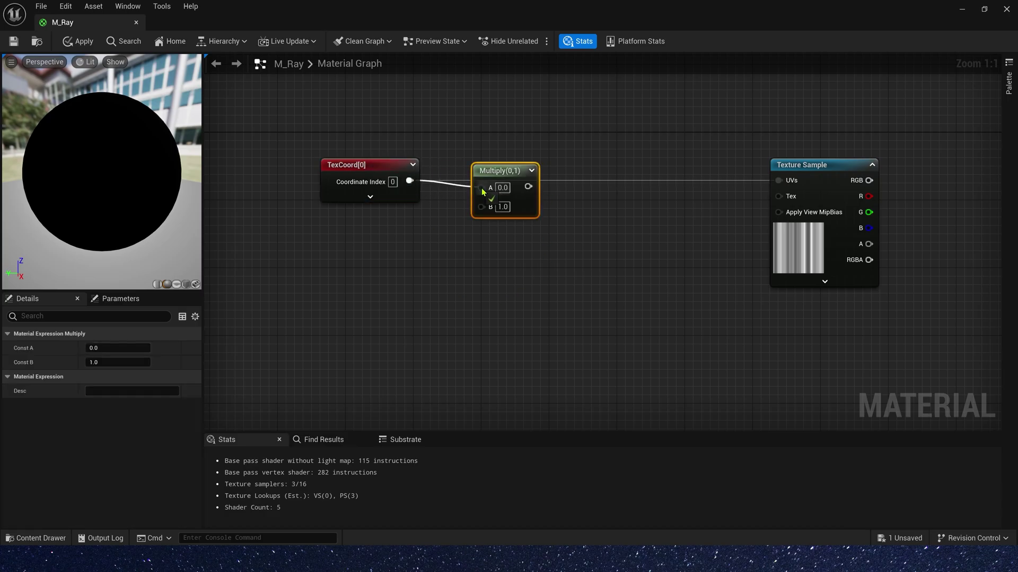
- Add an AppendVector node with a constant 0 on its B input and connect its output to the Multiply's B input
right_click(388, 234)
text(ap)
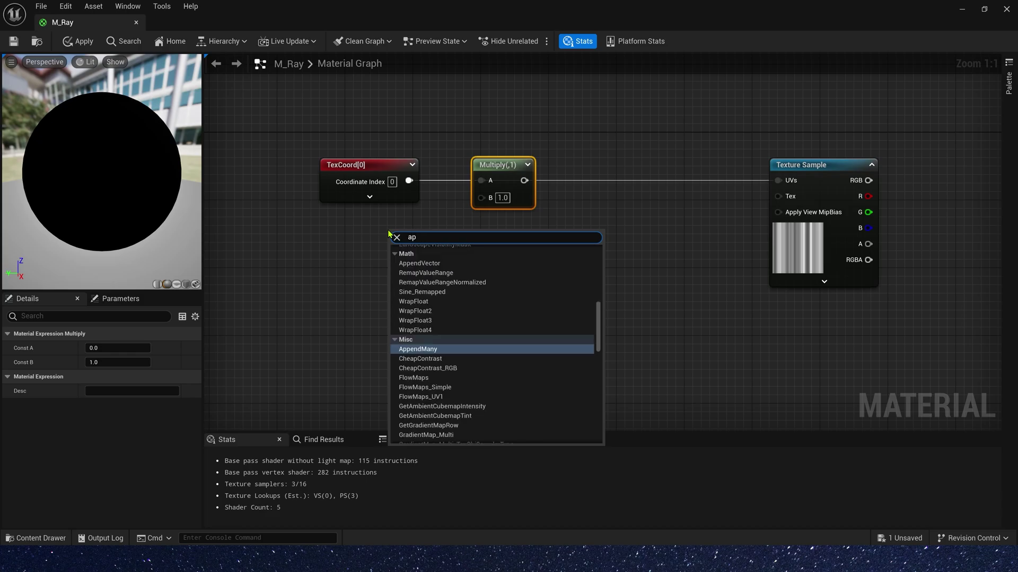
click(419, 264)
click(365, 172)
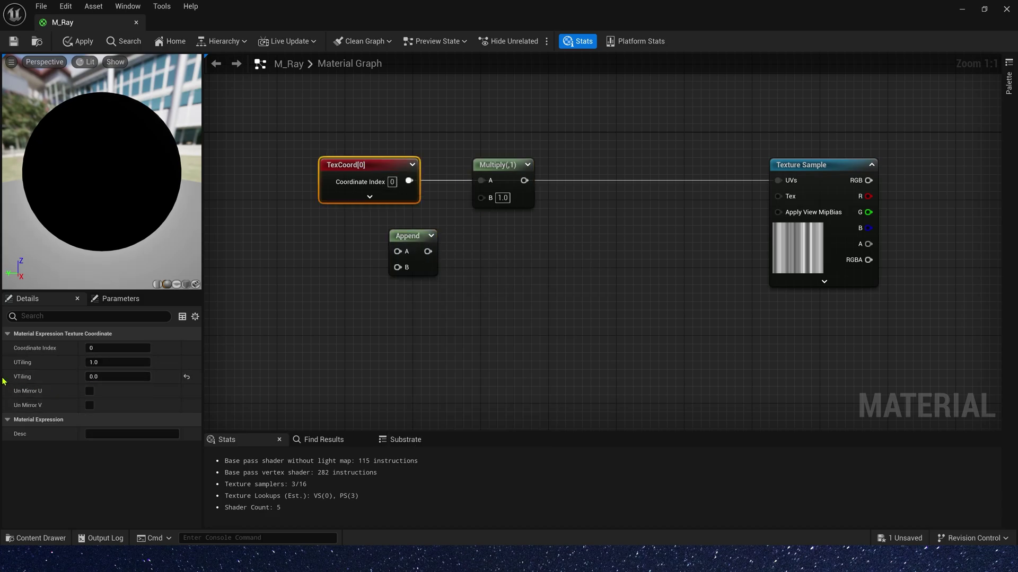
click(325, 287)
drag(366, 303, 481, 198)
- Add a Dynamic Parameter node, name its first parameter Tiling, and connect that output to the Append's A input
right_drag(286, 241, 460, 227)
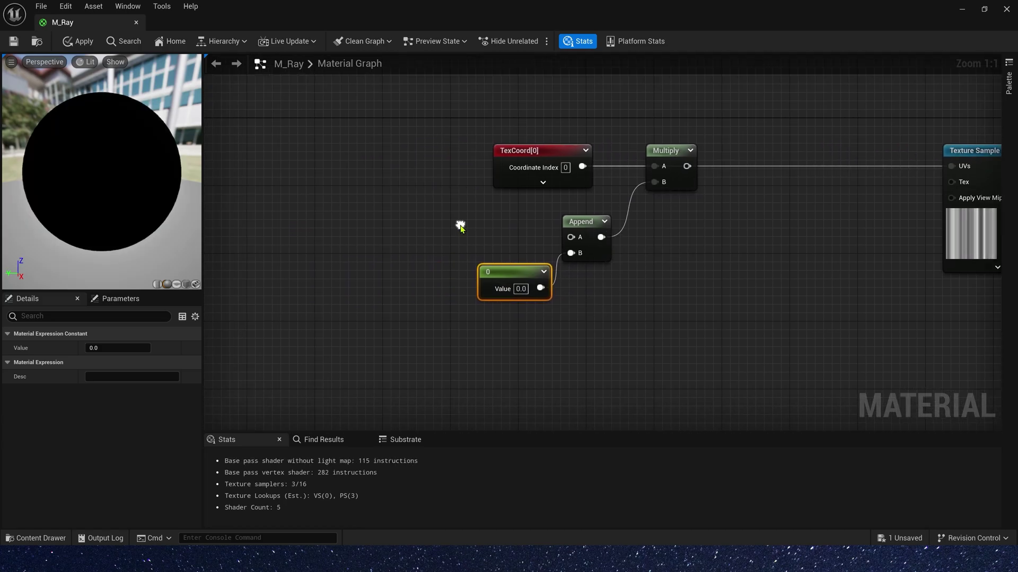
right_click(338, 277)
text(dy)
click(398, 334)
click(117, 362)
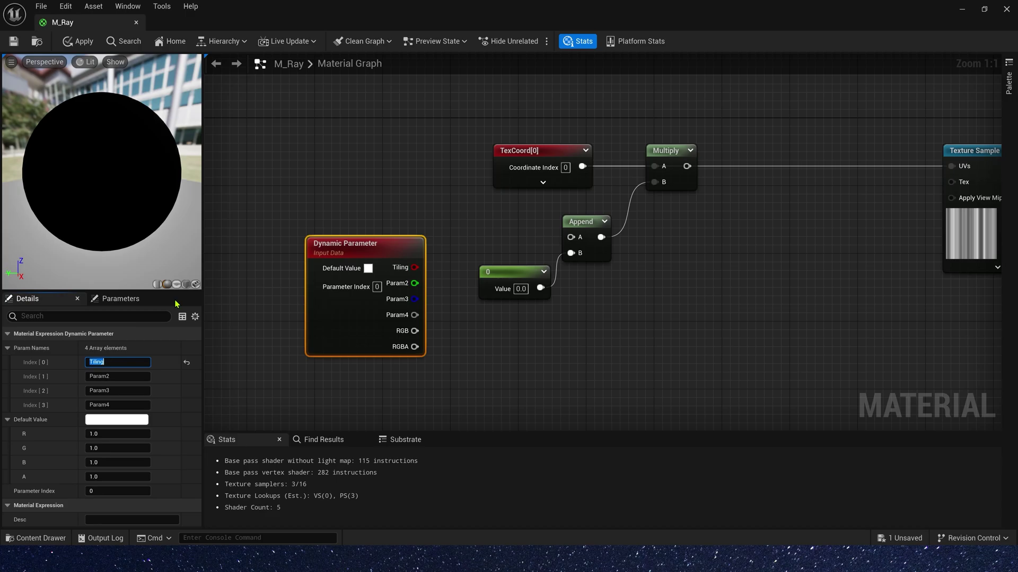
drag(415, 268, 586, 239)
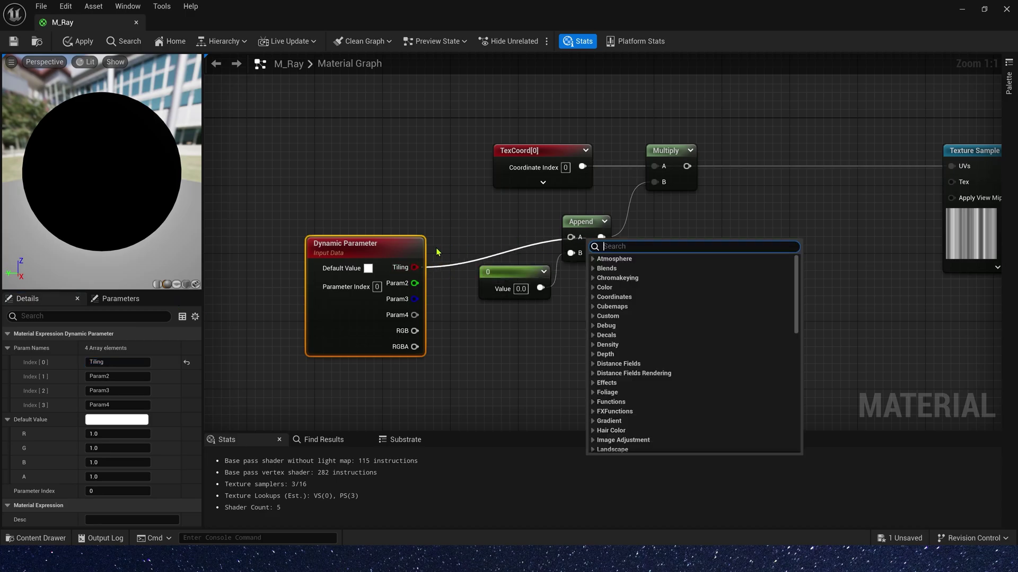
drag(414, 267, 571, 238)
drag(417, 249, 411, 224)
- Insert an Add node between the Multiply and the Texture Sample's UVs, with the Multiply feeding input A
right_drag(758, 225, 627, 244)
click(604, 185)
key(a)
click(610, 168)
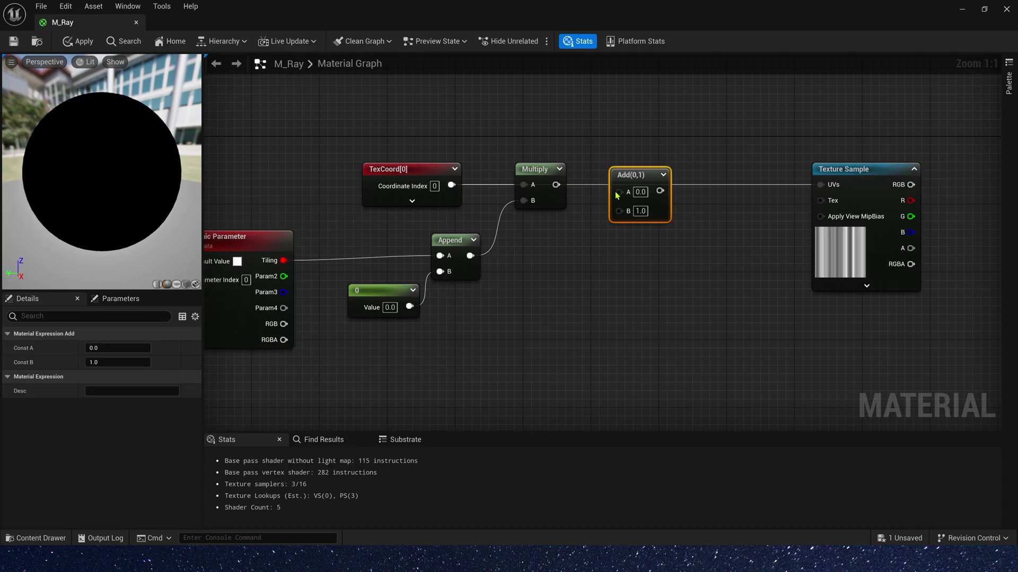
drag(556, 184, 632, 175)
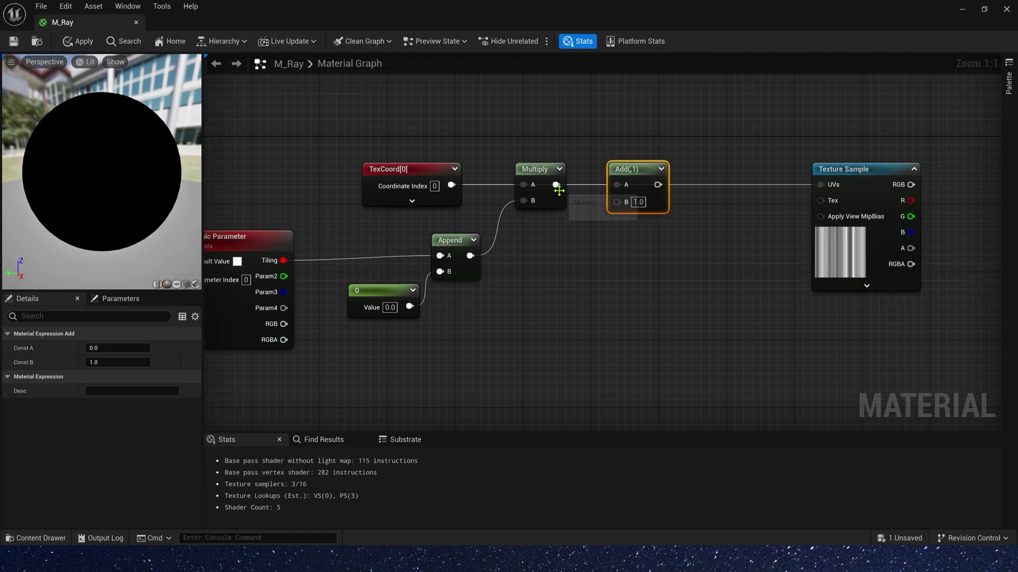
- Name the Dynamic Parameter's second parameter Random and connect it to the Add node's B input
right_drag(524, 295, 617, 255)
click(318, 197)
click(118, 377)
text(R)
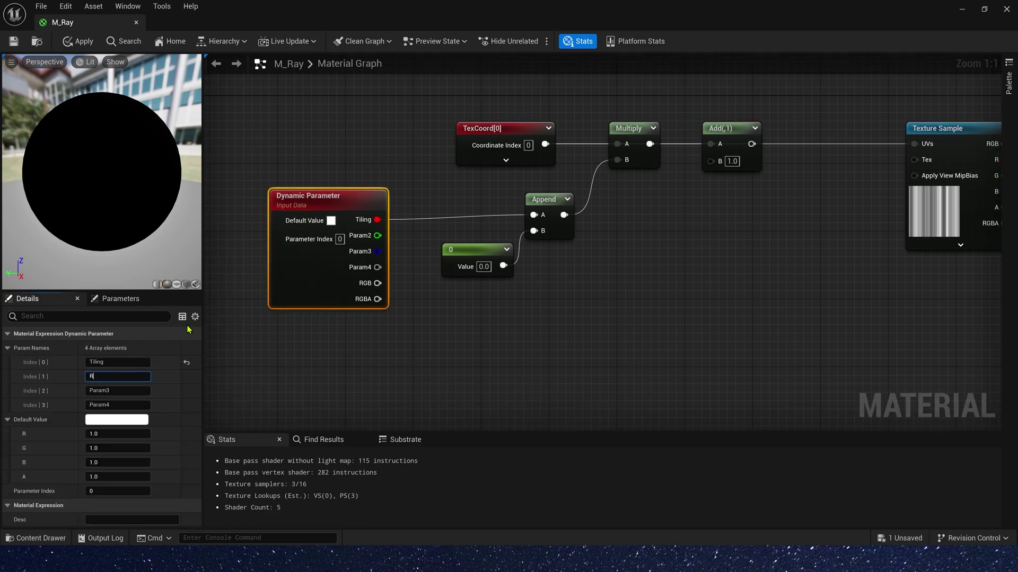
text(andom)
key(Return)
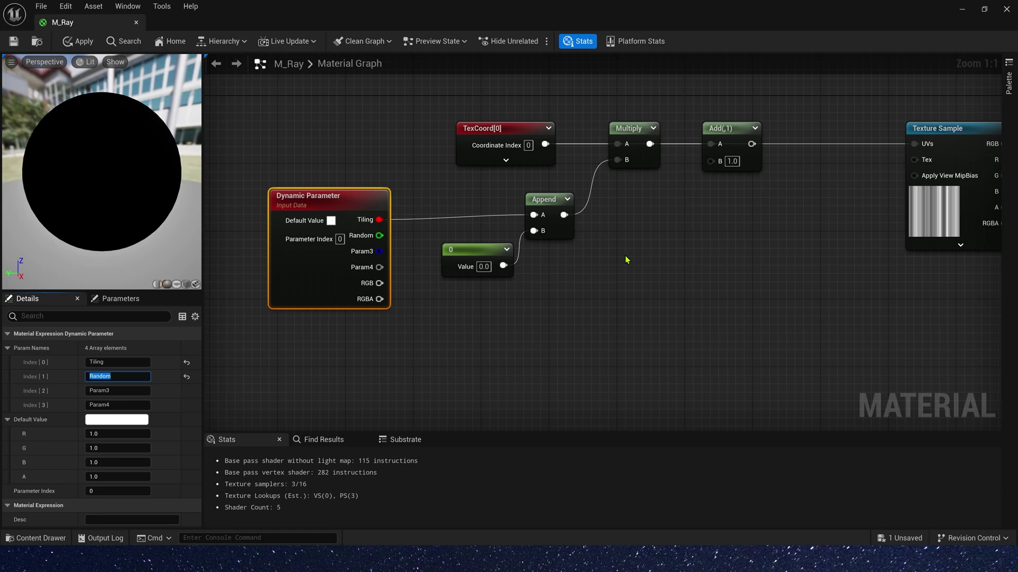
click(638, 252)
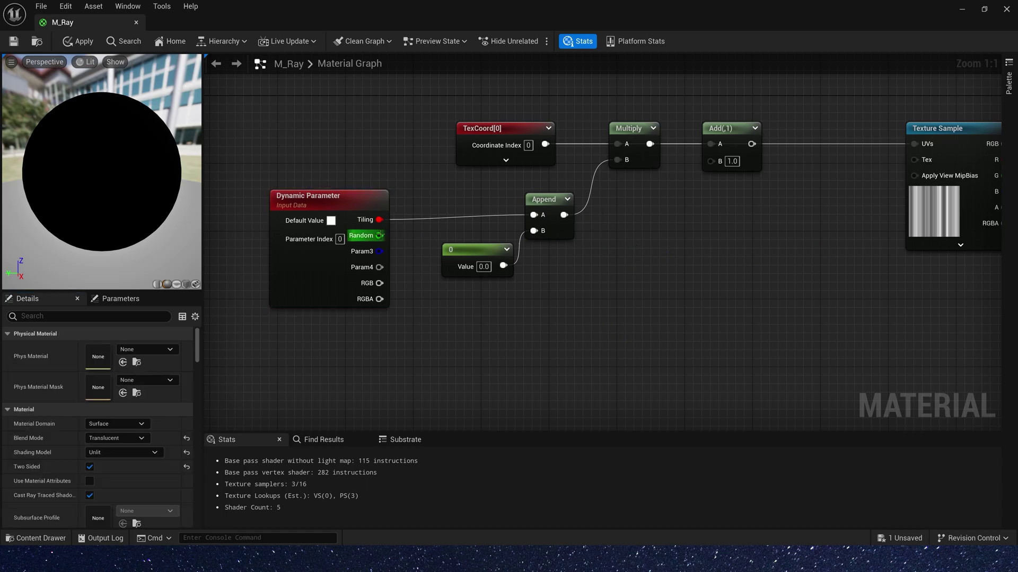
drag(380, 235, 711, 160)
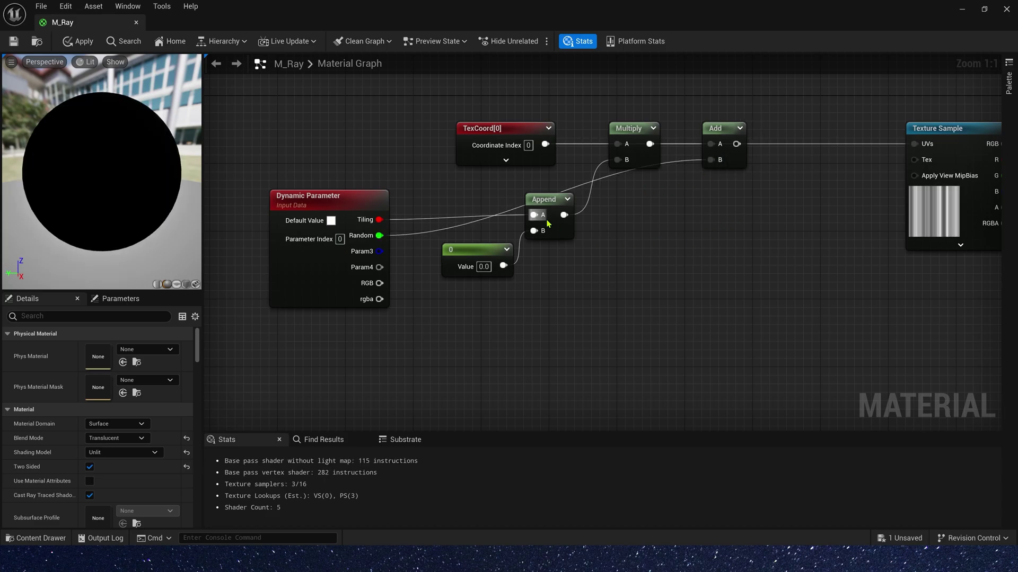
- Add a reroute point on the Random wire and rearrange the Append and constant nodes so the wires do not overlap
click(510, 212)
double_click(467, 226)
drag(466, 229, 661, 237)
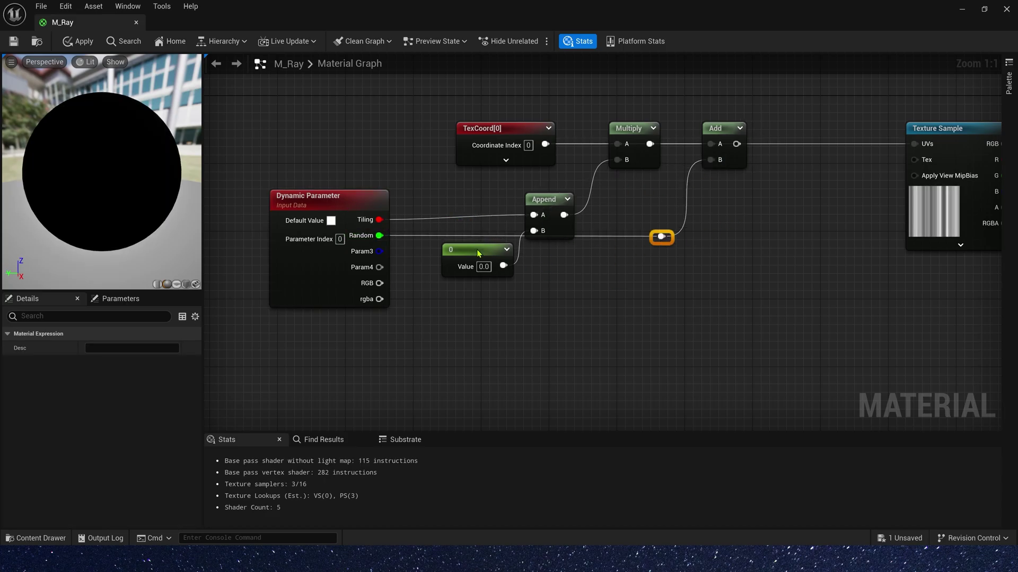
drag(543, 200, 542, 179)
drag(477, 253, 474, 209)
click(728, 212)
- Insert a second Add node between the first Add and the Texture Sample's UVs
right_drag(773, 182, 650, 228)
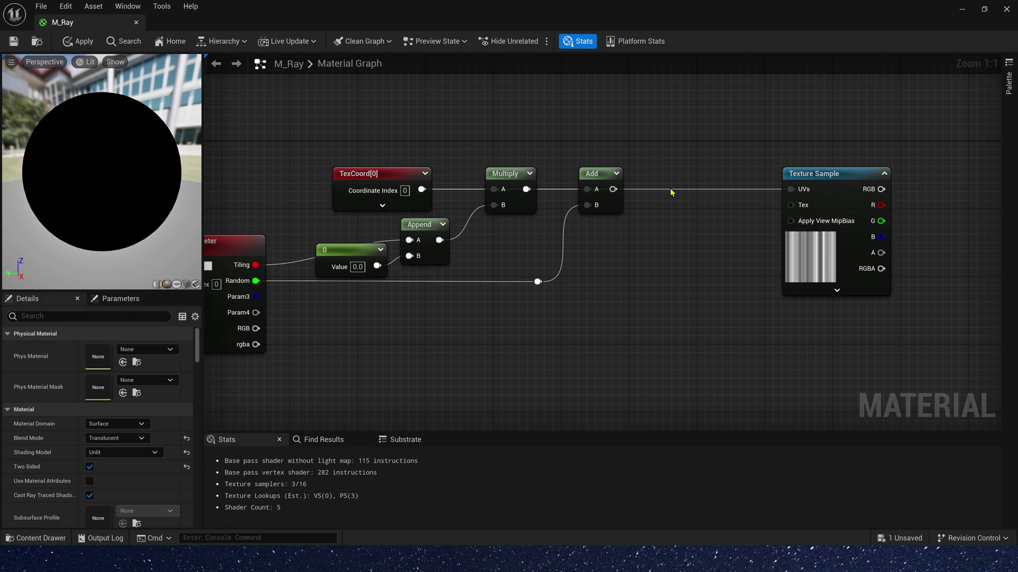
key(a)
click(666, 176)
drag(613, 190, 673, 190)
- Duplicate the Texture Sample, place the copy below the chain, and connect its R output to the second Add's B input
click(854, 254)
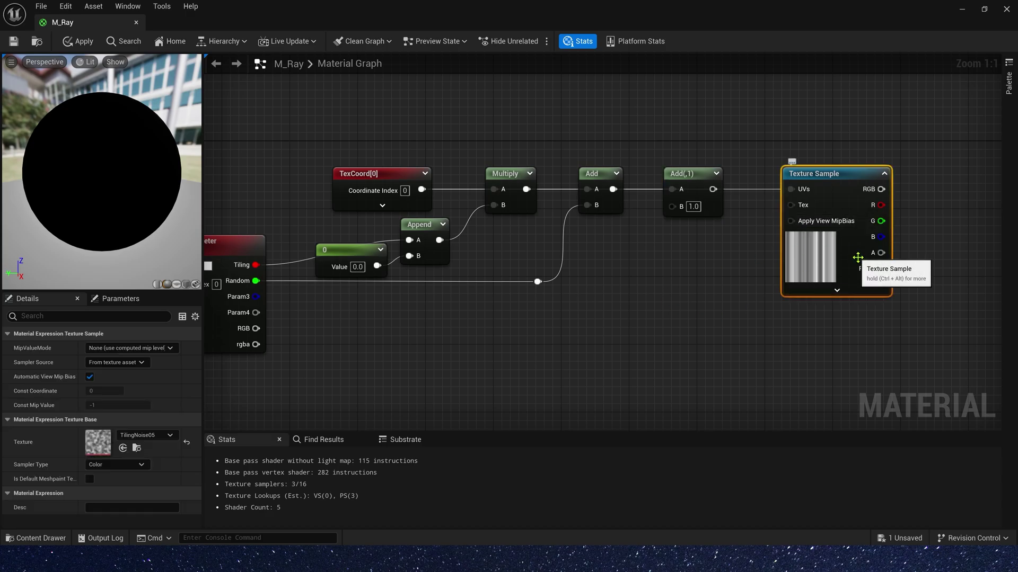
key(ctrl+c)
key(ctrl+v)
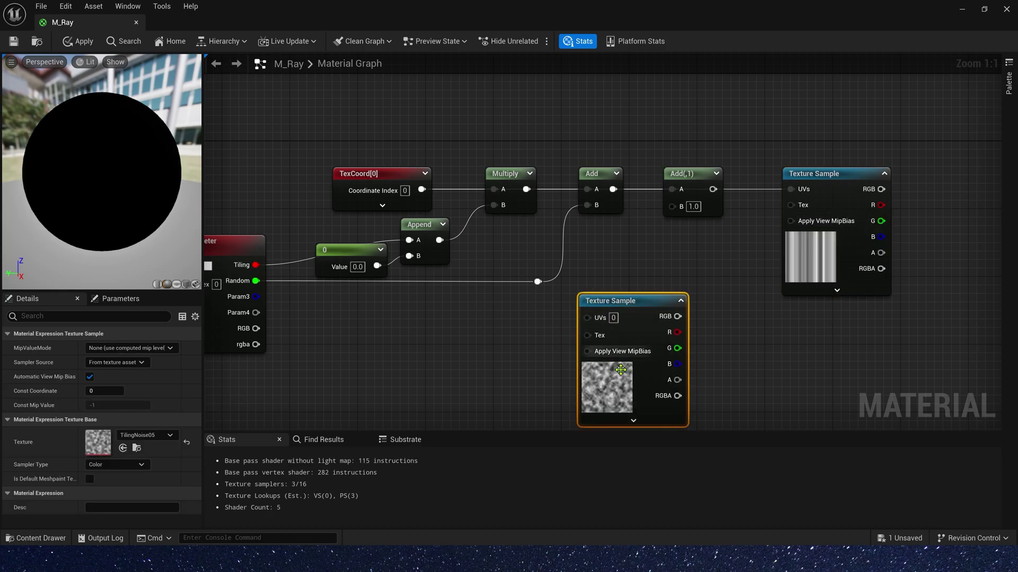
drag(609, 374, 525, 381)
click(643, 312)
drag(584, 341, 674, 206)
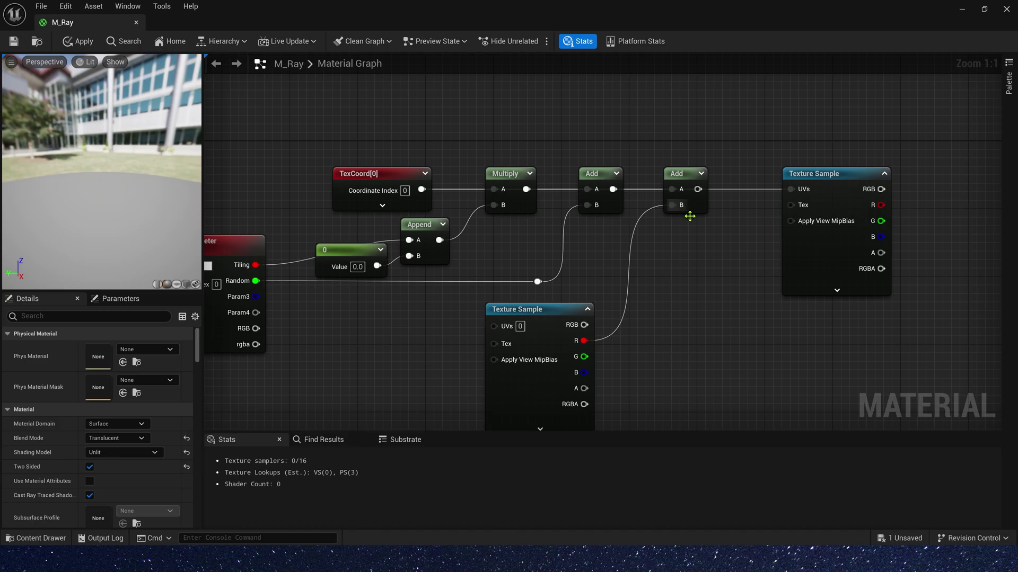
- Add a Panner node, connect it to the lower Texture Sample's UVs, and set its Y speed to 1
right_drag(434, 344, 506, 247)
key(p)
click(471, 215)
drag(509, 223, 460, 213)
drag(521, 228, 566, 229)
click(499, 265)
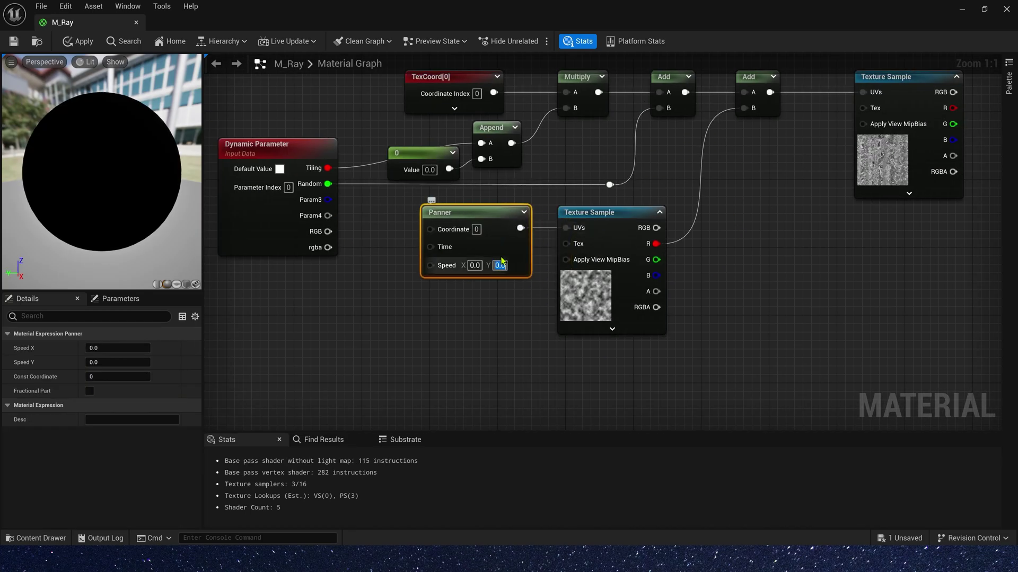
text(1)
key(Return)
- Insert a Multiply node between the lower Texture Sample's R output and the second Add's B input
right_drag(731, 232, 704, 235)
key(m)
click(691, 238)
drag(620, 256, 708, 121)
- Copy the Dynamic Parameter node and paste the duplicate below the lower Texture Sample
right_drag(322, 288, 374, 248)
click(328, 214)
key(ctrl+c)
key(ctrl+f)
click(605, 328)
key(ctrl+v)
right_drag(739, 347, 660, 329)
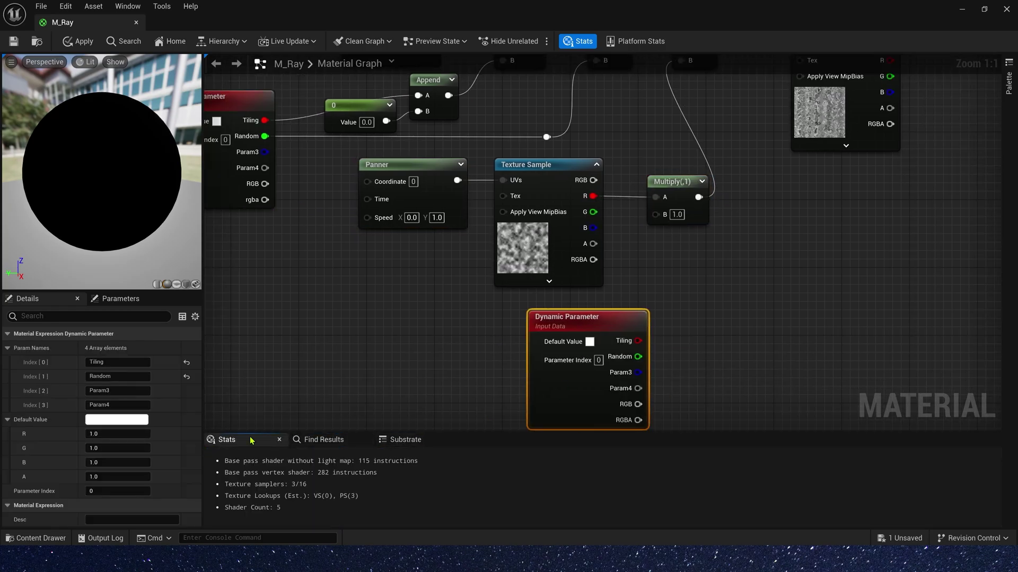
- Name the third dynamic parameter Distort and connect the duplicate's output for it to the lower Multiply's B input
drag(610, 386, 656, 215)
click(117, 390)
text(Distort)
key(Return)
click(626, 276)
- Add a Multiply node near the material output and feed its A input from the upper Texture Sample's R channel
right_drag(665, 212, 604, 267)
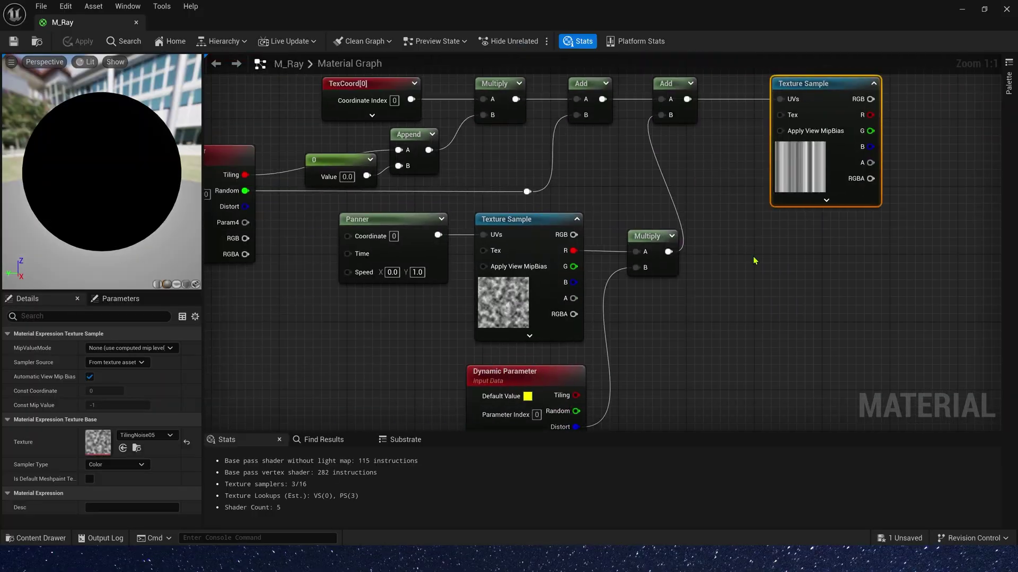
scroll(639, 167, down, 2)
key(ctrl+a)
click(798, 211)
right_drag(797, 211, 694, 211)
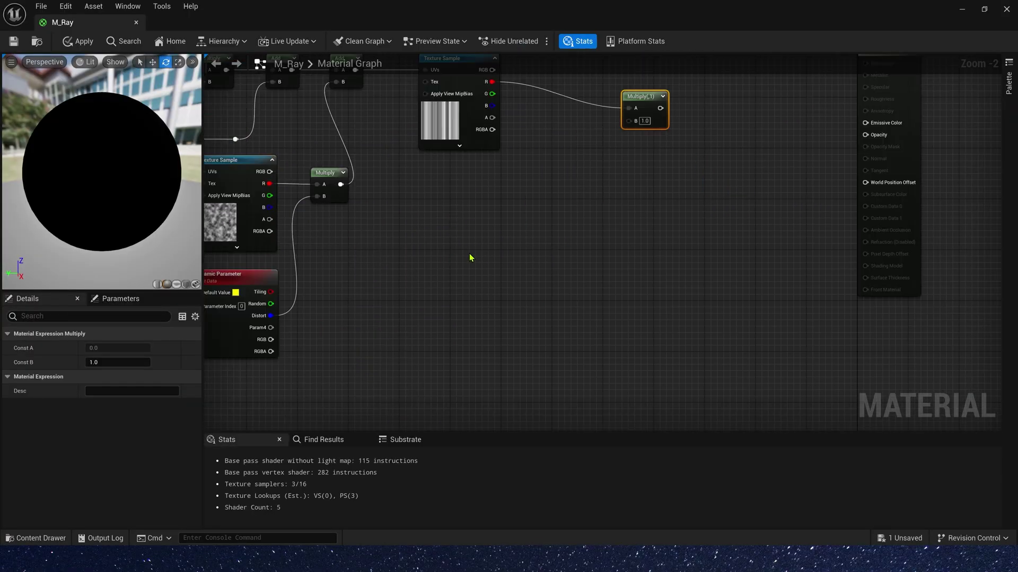
- Add a Texture Coordinate node in the empty graph area and feed it into a Component Mask limited to the G channel
click(462, 229)
scroll(525, 272, up, 2)
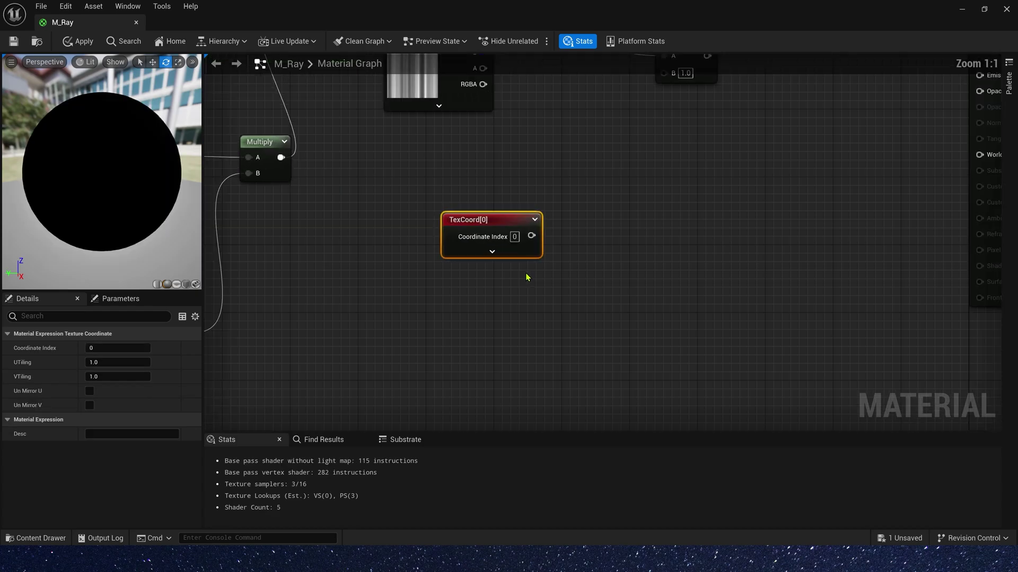
drag(531, 235, 585, 243)
text(com)
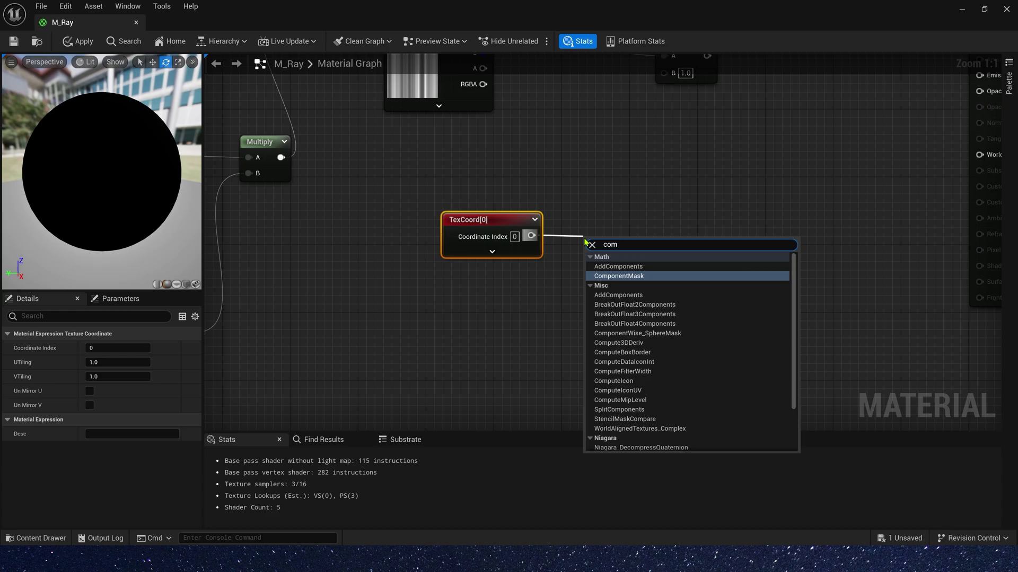
click(619, 276)
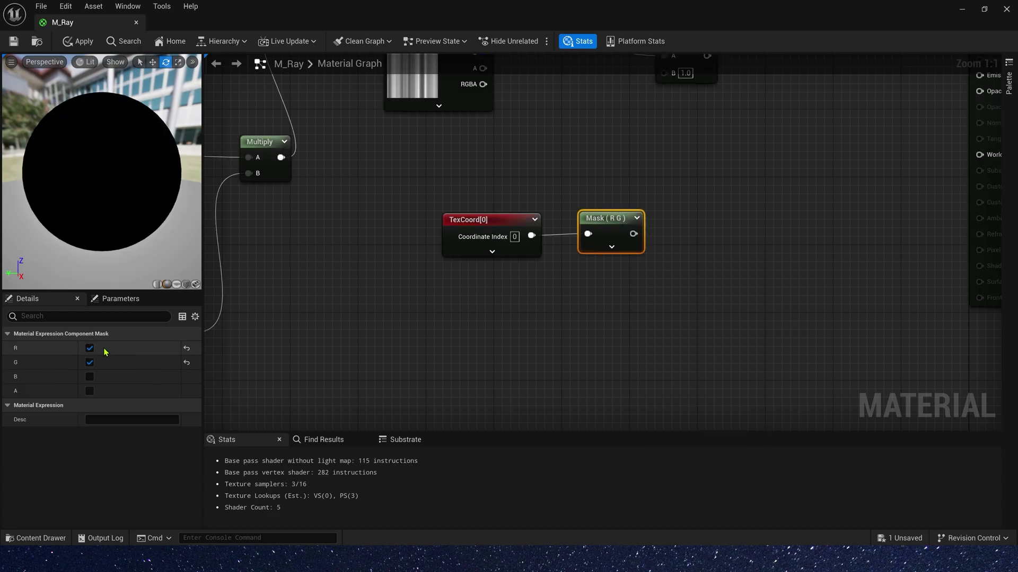
click(90, 349)
click(611, 246)
- Add a 1-x node fed by the G mask's output and expand its preview
drag(627, 243, 684, 272)
text(1-x)
click(720, 273)
click(702, 245)
right_drag(662, 250, 576, 259)
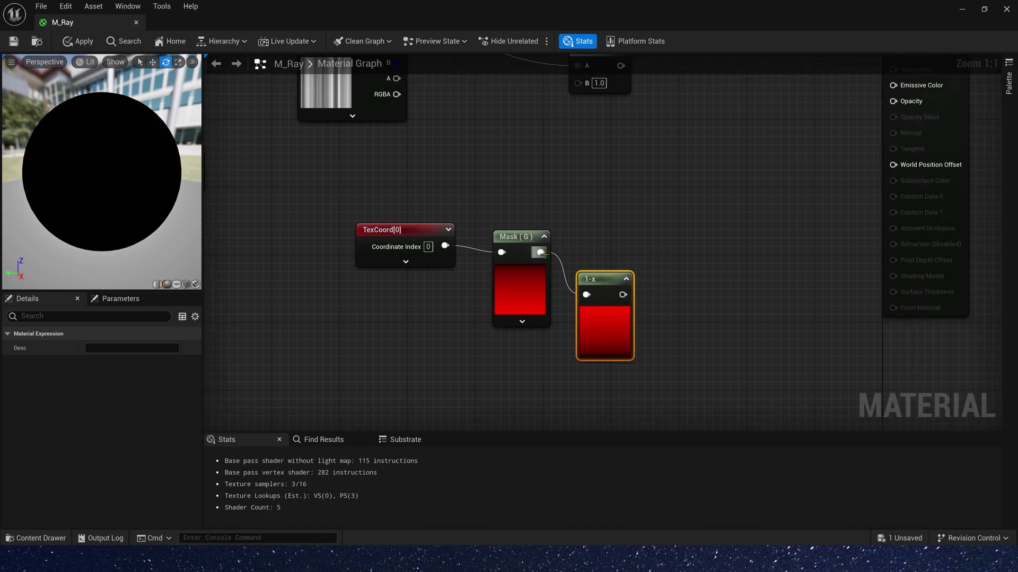
- Add a Min node with the G mask on A and the 1-x output on B, and show its preview
drag(543, 253, 678, 251)
text(min)
key(Return)
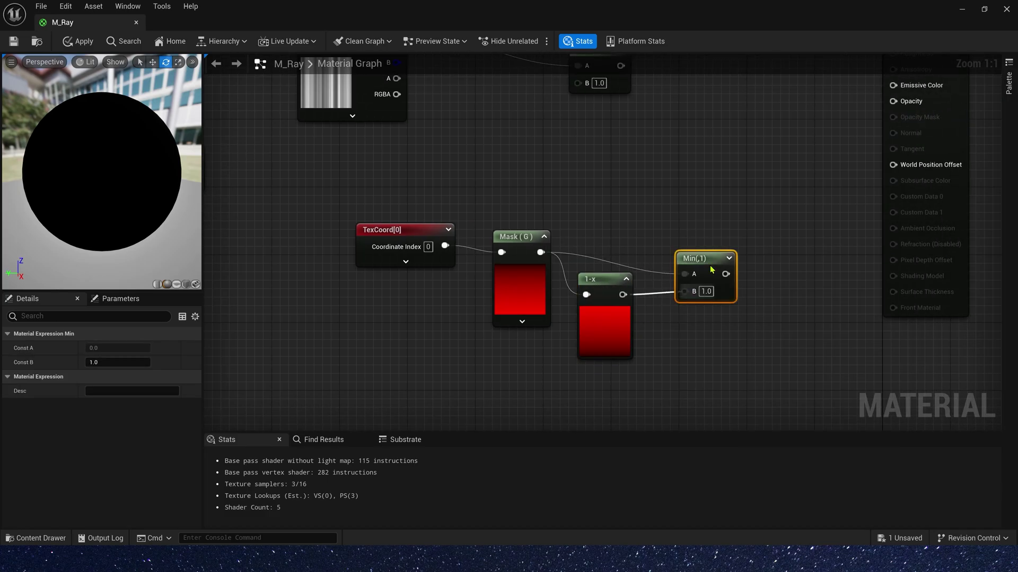
click(728, 258)
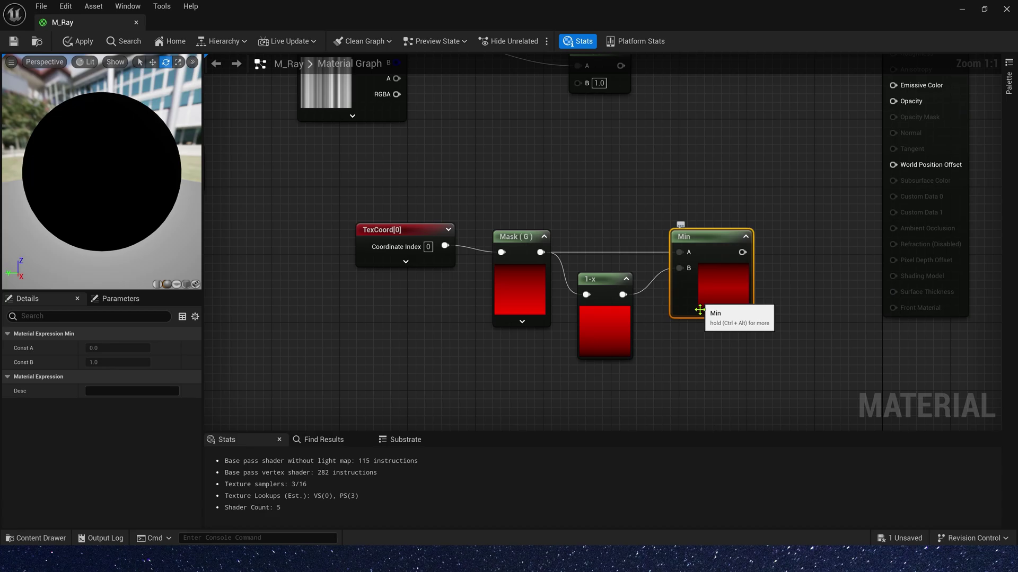
- Add a SmoothStep node after Min, feed Min's output into its Value input and set Max to 0.1
drag(411, 181, 695, 313)
drag(693, 293, 514, 310)
click(600, 278)
drag(564, 269, 623, 264)
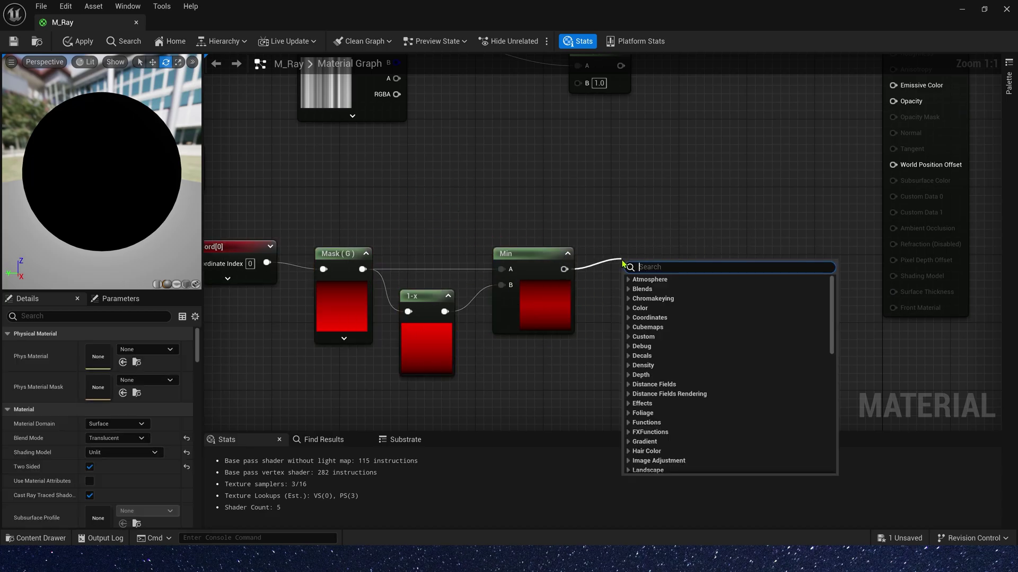
text(smo)
key(Return)
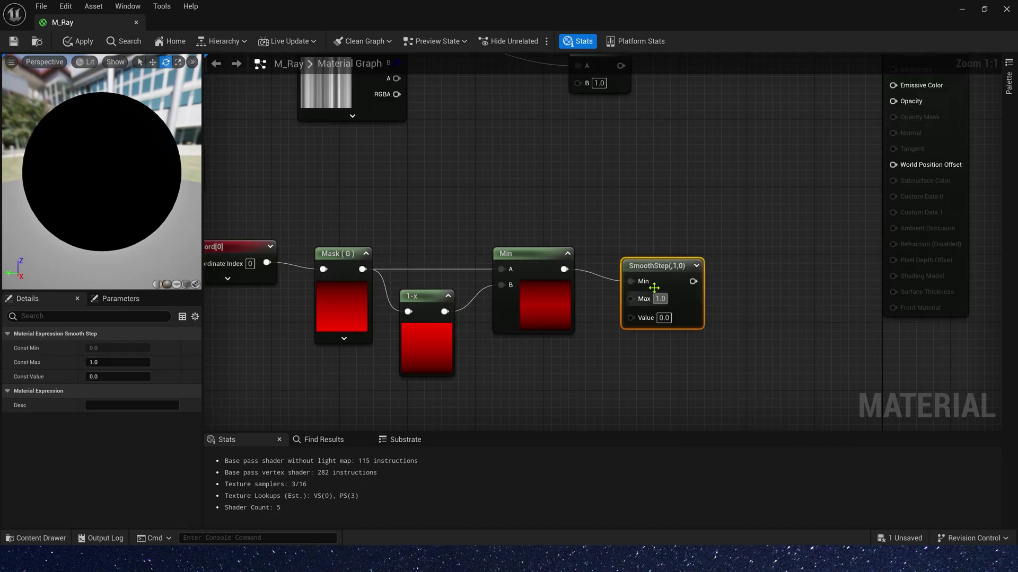
ctrl+drag(637, 261, 637, 299)
text(0)
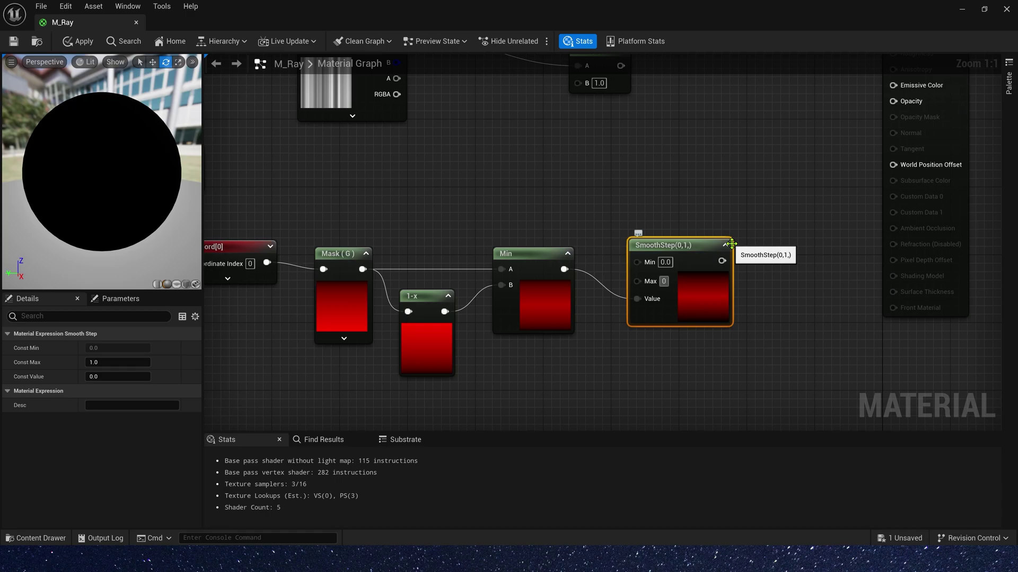
text(.1)
key(Return)
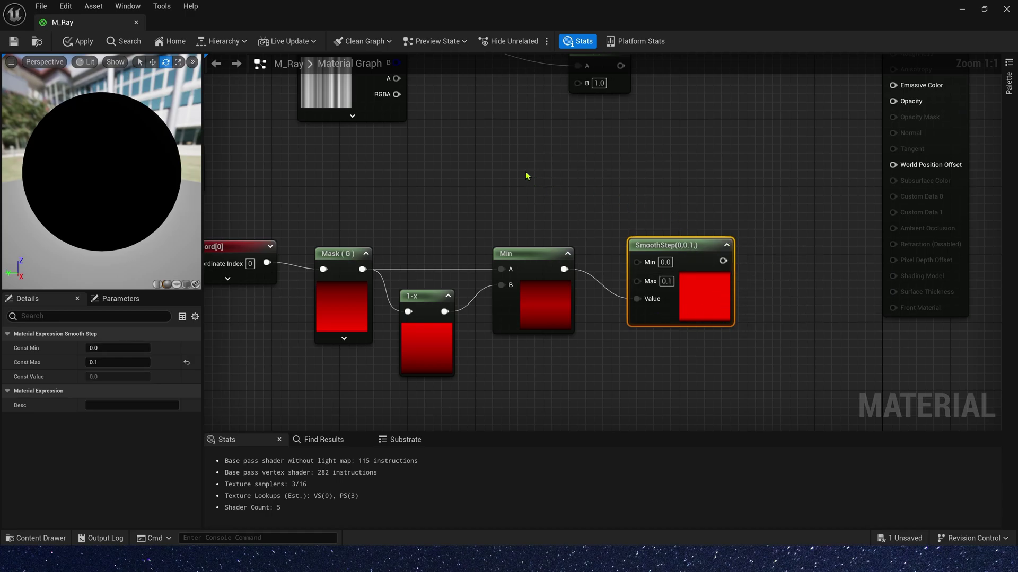
- Feed the G mask into a Power node and multiply its result by the SmoothStep output in a new Multiply node
click(466, 142)
drag(363, 269, 529, 136)
right_drag(681, 142, 558, 161)
click(581, 177)
key(m)
click(640, 164)
drag(600, 281, 426, 162)
click(684, 168)
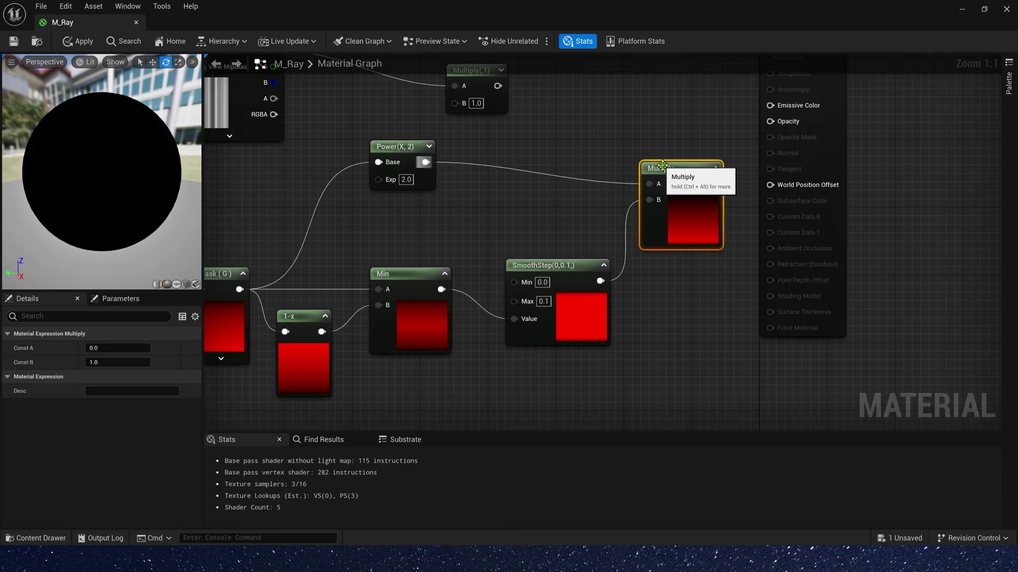
- Move the whole vertical gradient node group down below the Dynamic Parameter node's level
scroll(663, 201, down, 2)
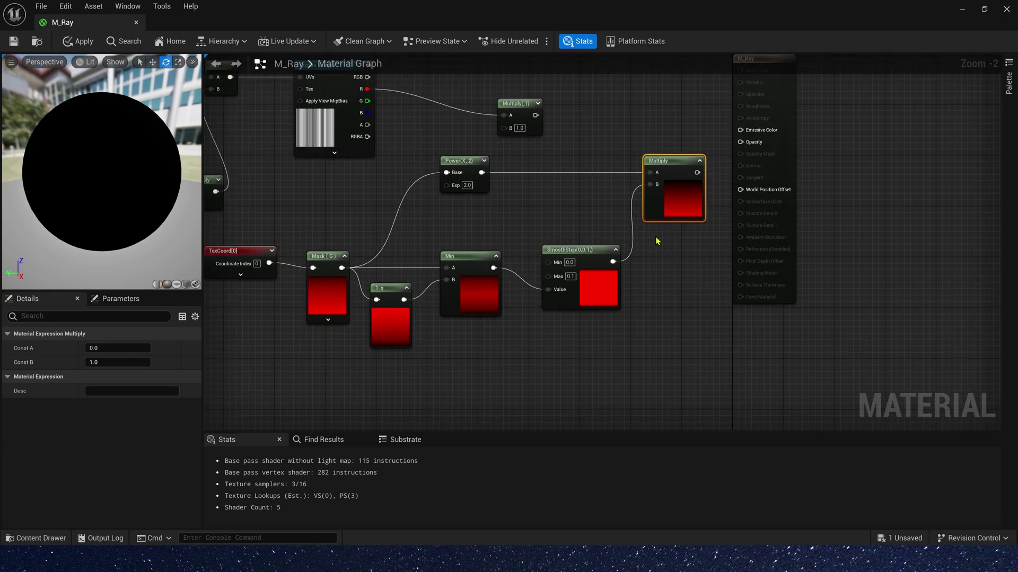
drag(275, 184, 651, 323)
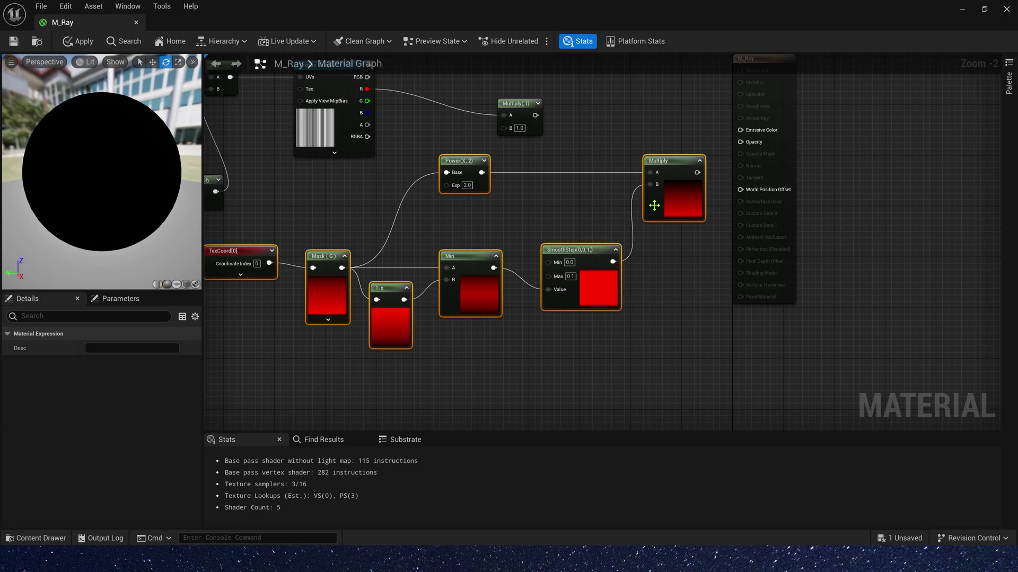
drag(670, 177, 497, 268)
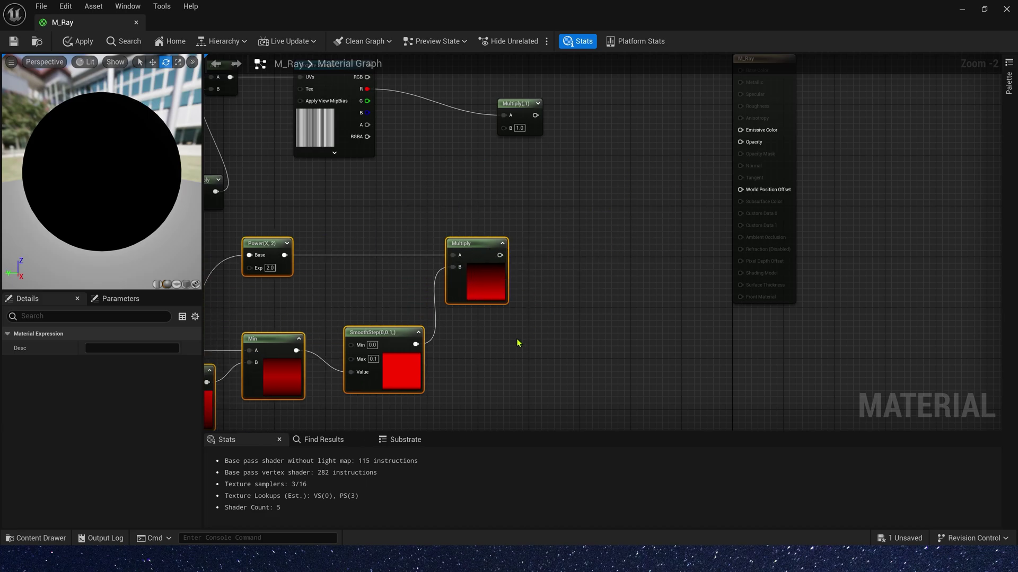
right_drag(512, 347, 643, 225)
drag(558, 247, 590, 324)
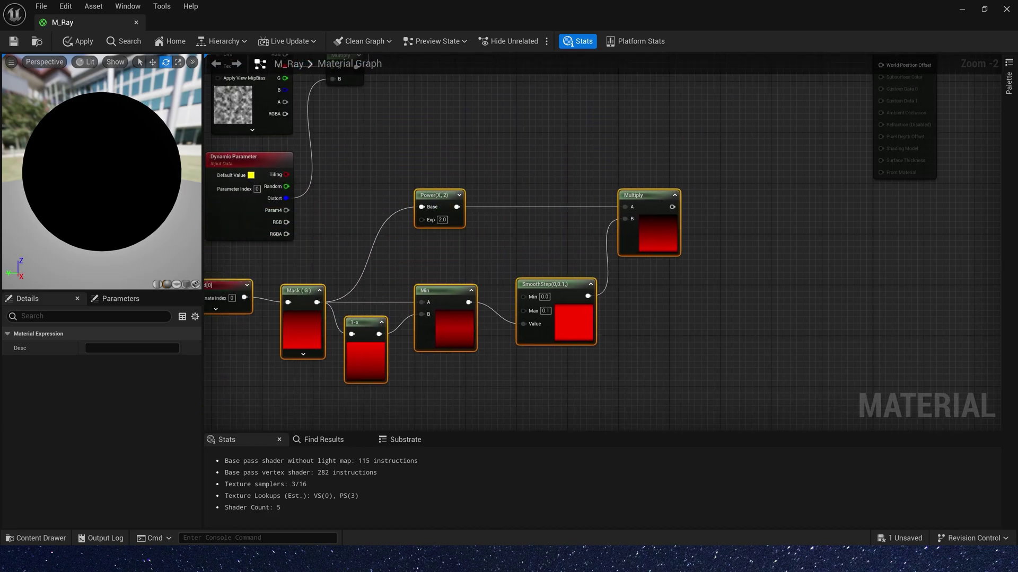
- Add another Texture Coordinate node in the free space below the gradient node group
click(307, 413)
right_drag(307, 414, 446, 279)
key(u)
click(473, 275)
click(356, 127)
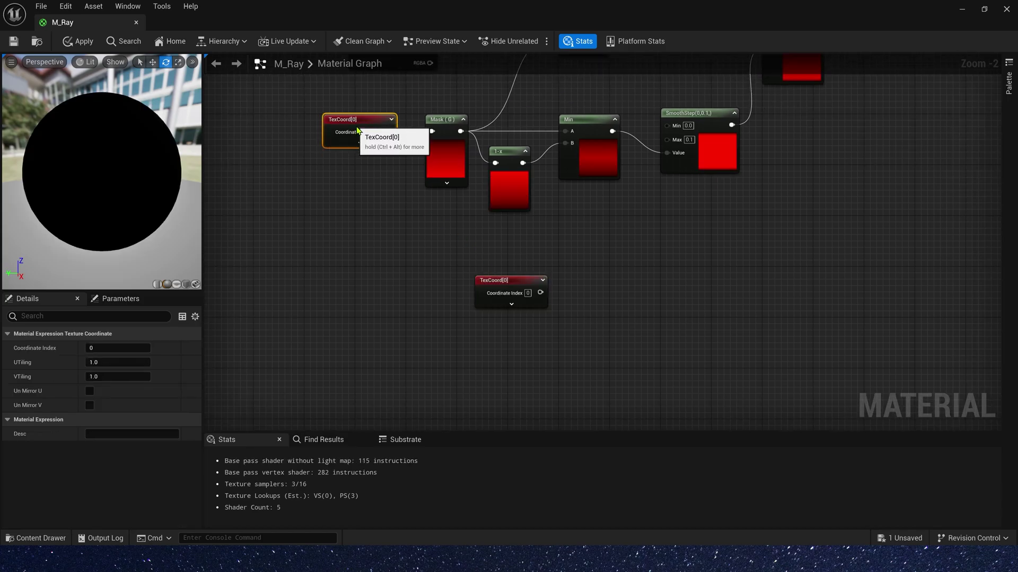
click(537, 281)
- Duplicate the G mask node, connect the new Texture Coordinate to the copy and limit it to the R channel
click(447, 143)
key(ctrl+c)
key(ctrl+v)
drag(540, 293, 567, 301)
drag(580, 294, 593, 280)
click(89, 363)
click(89, 348)
right_drag(689, 323, 647, 279)
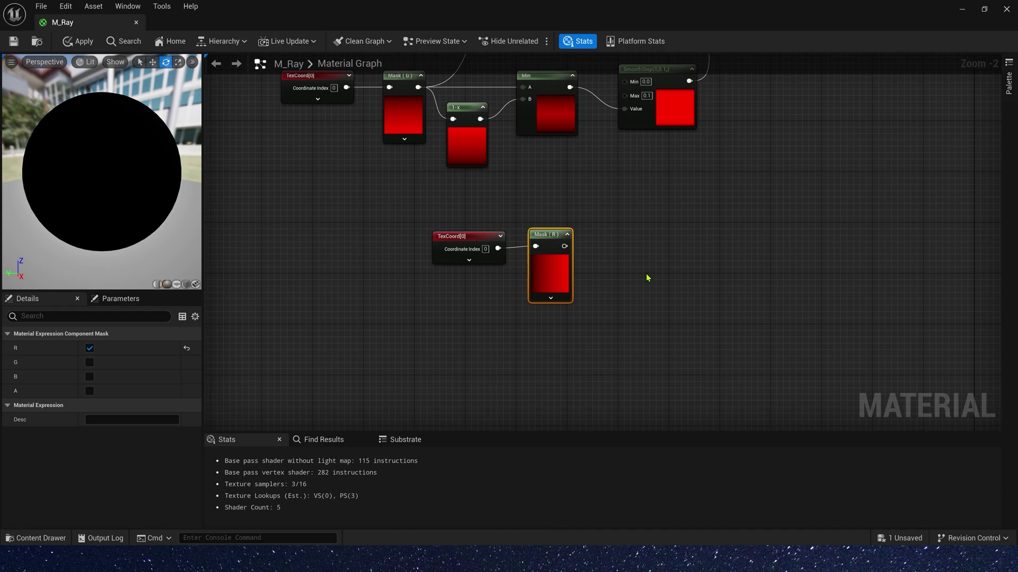
- Add a Sine node fed by the R mask's output
text(s)
drag(564, 246, 635, 234)
text(in)
key(Return)
click(639, 253)
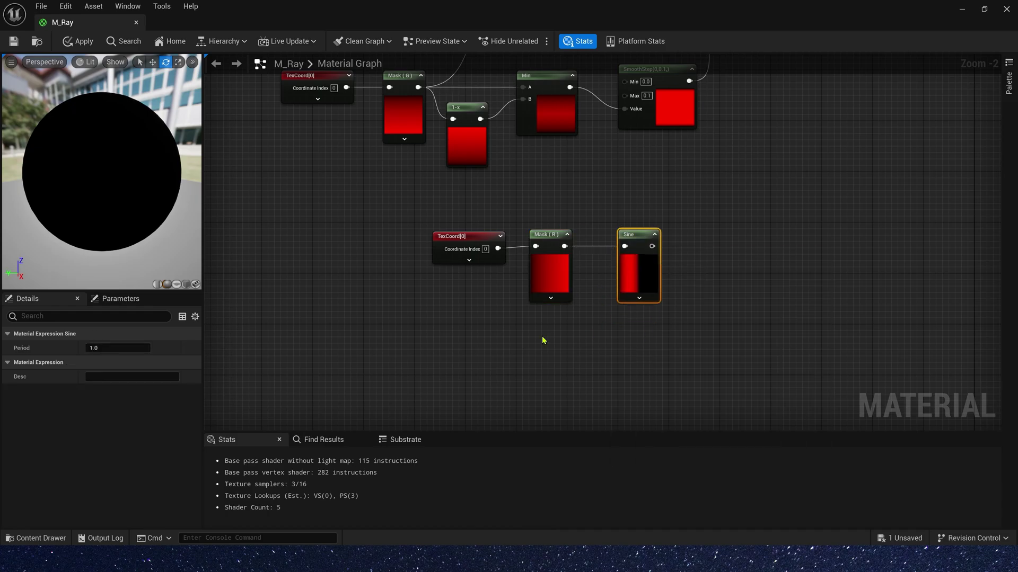
- Set UTiling to 0.5 on the Texture Coordinate node that feeds the R mask
click(441, 236)
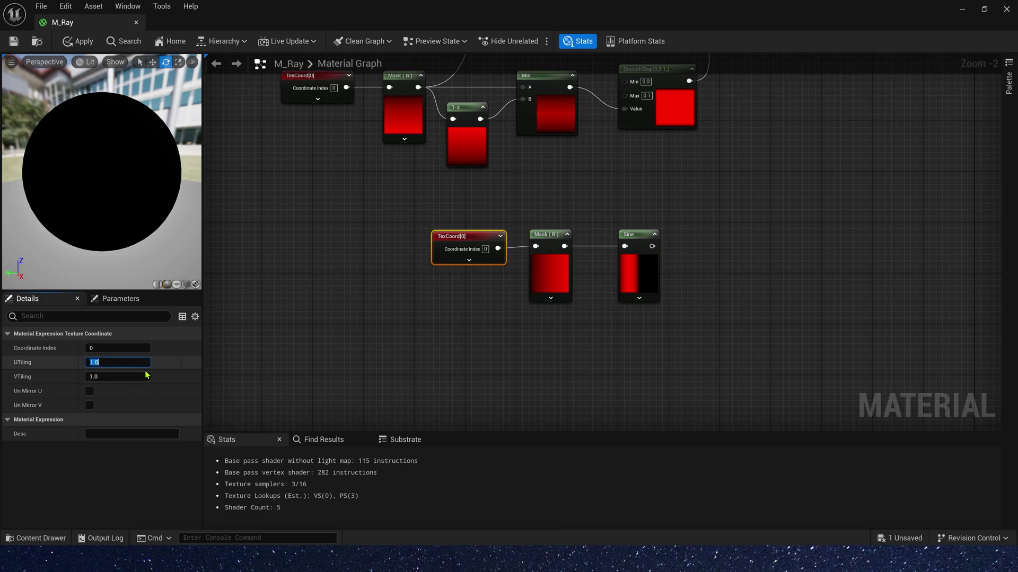
text(.5)
key(Tab)
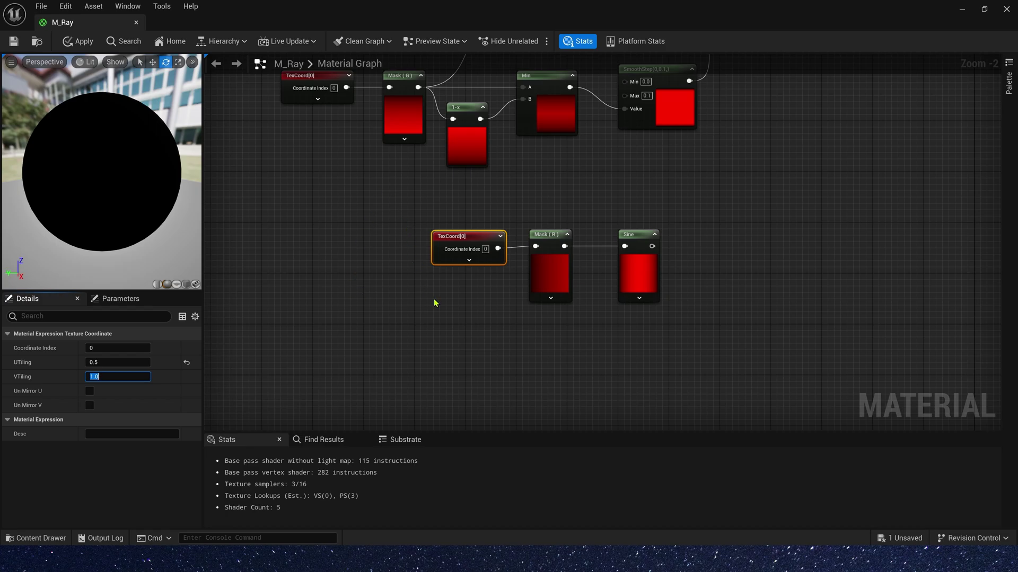
- Add a Power node after Sine and connect Sine's output to its Base input
right_drag(673, 246, 520, 245)
scroll(520, 245, up, 2)
key(e)
click(538, 225)
drag(490, 246, 546, 245)
right_drag(251, 214, 378, 214)
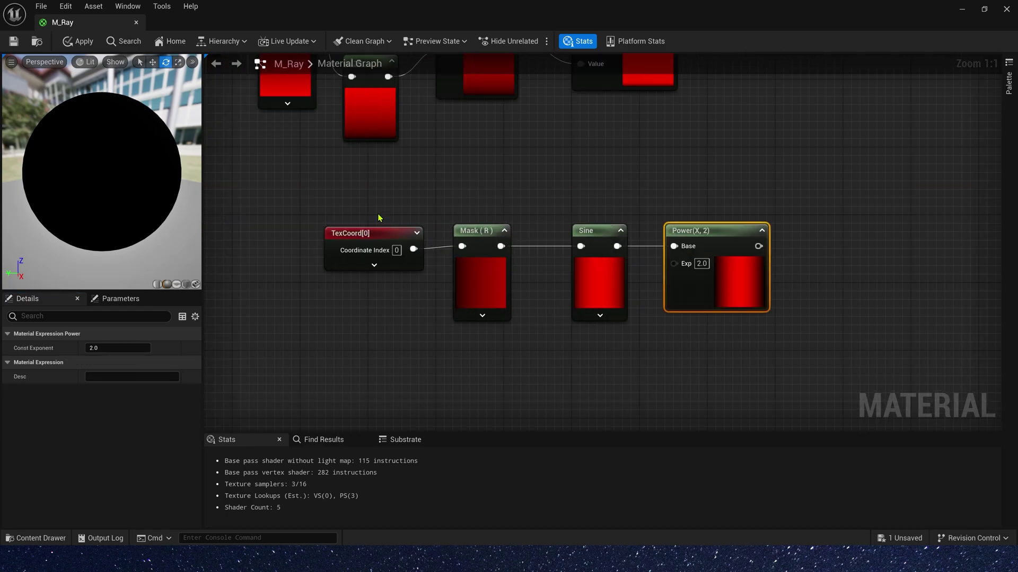
- Move the sine row down, duplicate its Texture Coordinate and Mask nodes above it, and limit the copied mask to G
drag(378, 218, 705, 286)
drag(698, 282, 639, 350)
click(567, 209)
drag(297, 371, 497, 190)
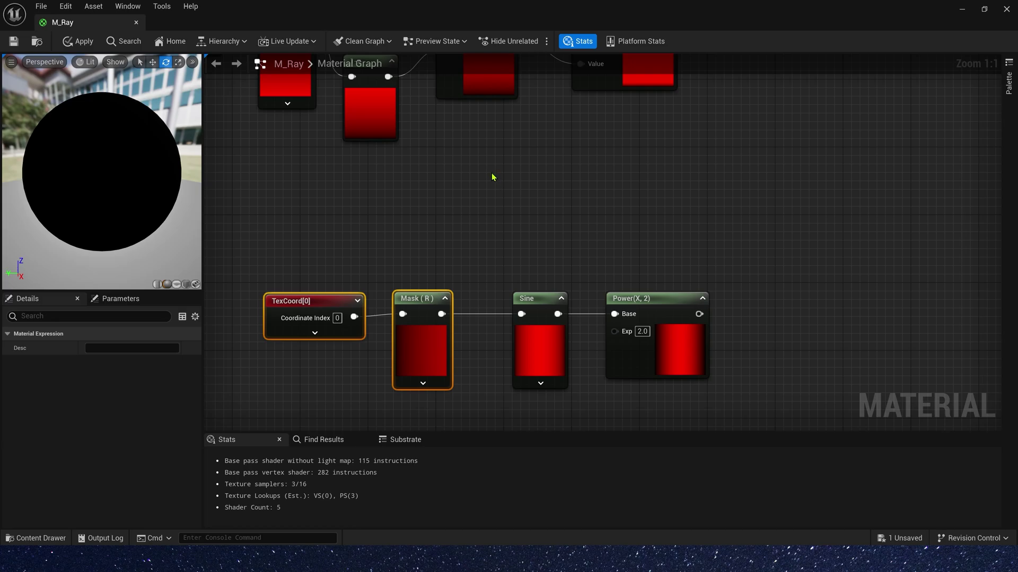
key(ctrl+c)
key(ctrl+v)
click(586, 220)
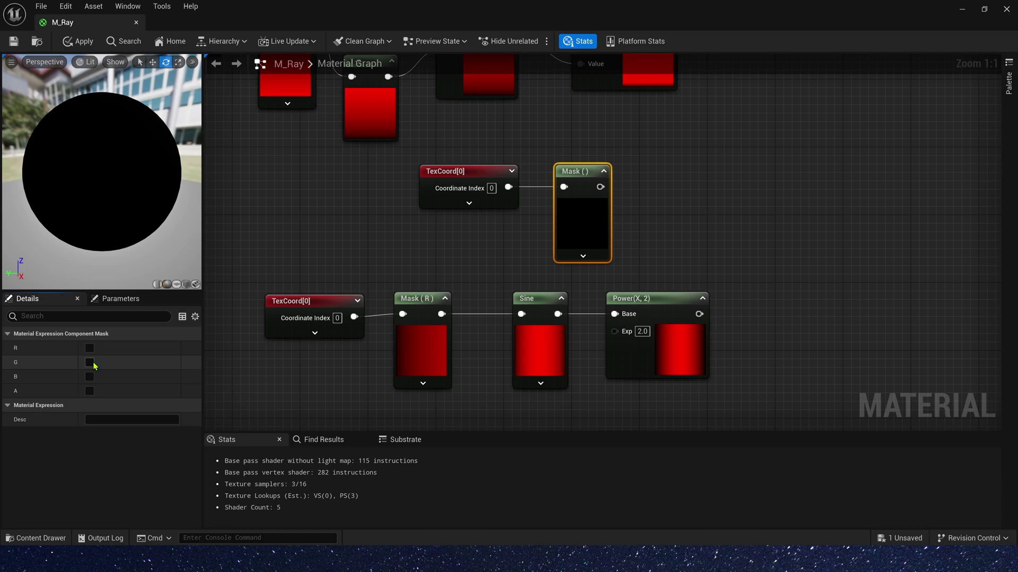
click(89, 363)
- Add a Multiply node combining the copied G mask on A with the sine row's Power output on B
right_drag(702, 235, 598, 244)
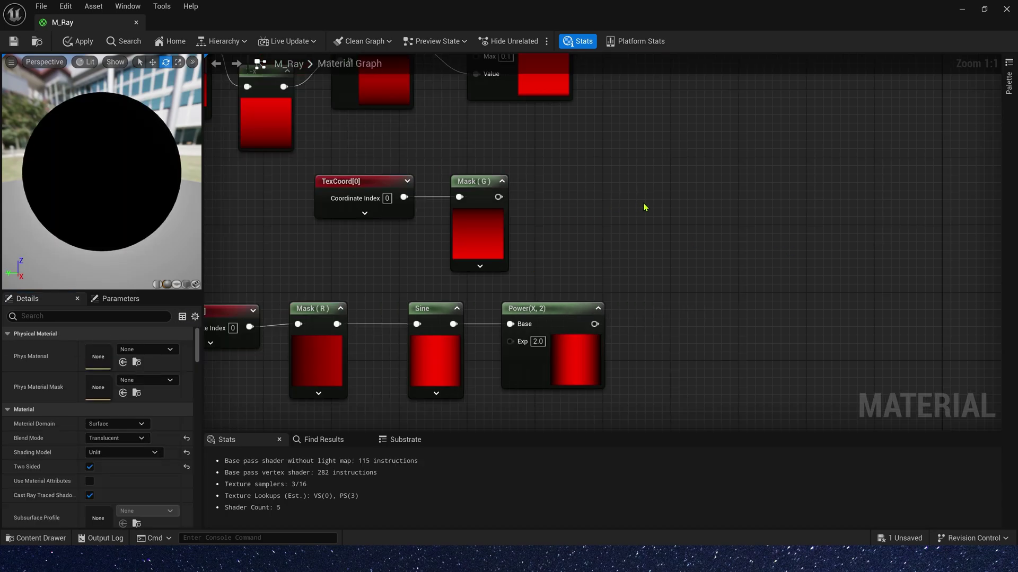
click(665, 200)
drag(594, 324, 673, 240)
click(724, 204)
drag(710, 206, 692, 192)
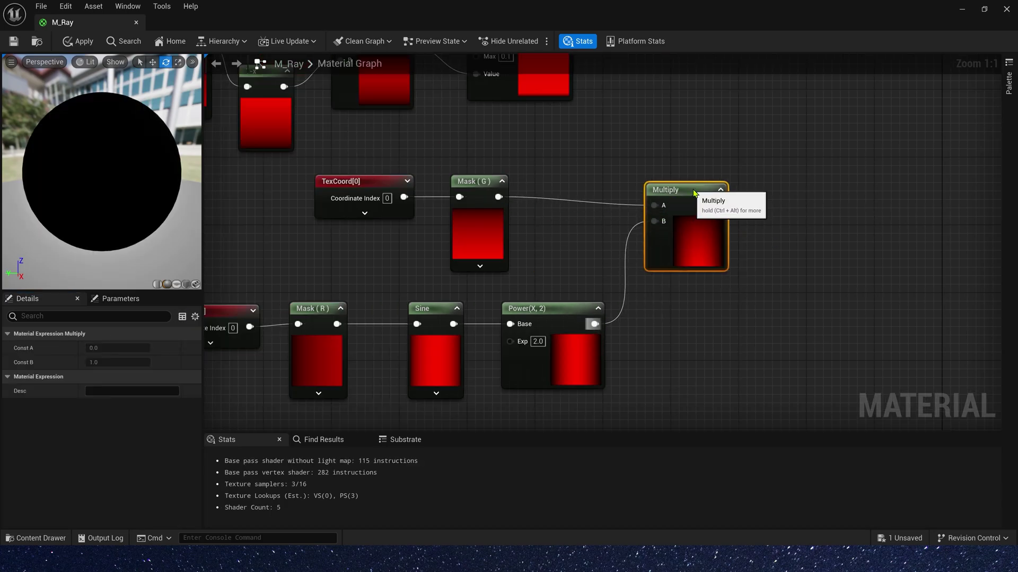
- Add a Multiply node combining the upper gradient's Multiply on A with the sine group's Multiply on B
scroll(575, 224, down, 3)
drag(281, 371, 705, 174)
click(713, 133)
right_drag(712, 133, 587, 236)
click(517, 152)
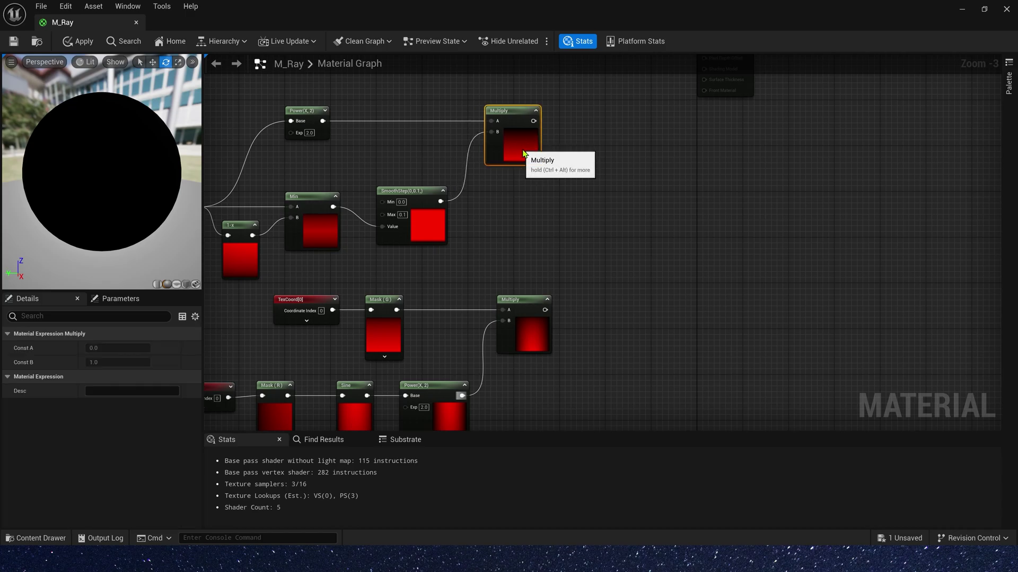
click(604, 189)
click(610, 170)
drag(533, 121, 545, 310)
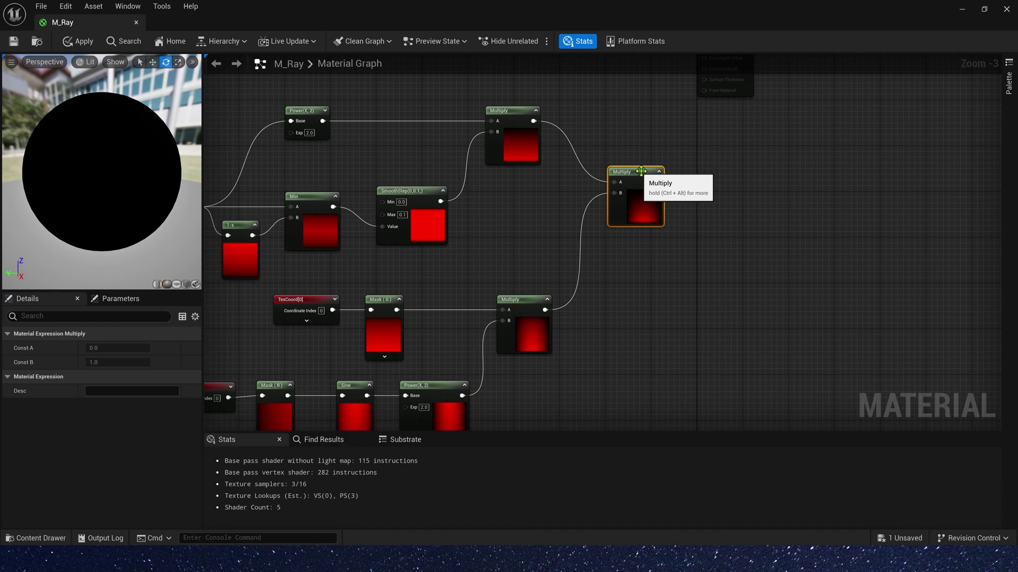
drag(639, 178, 637, 185)
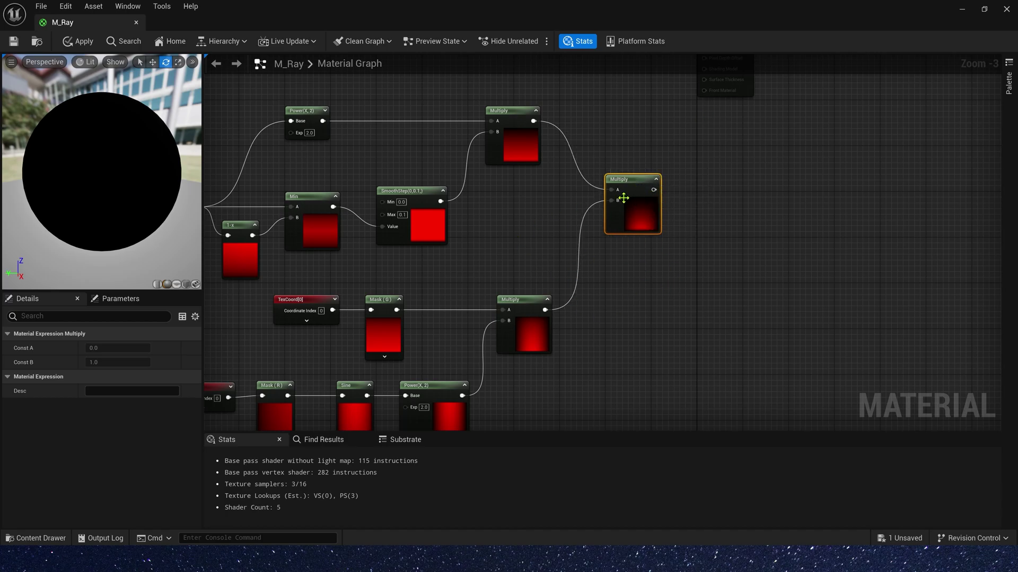
- Move the whole mask group further left, connect its final Multiply to the texture Multiply's B input, and align that node with the Texture Sample
scroll(466, 281, down, 1)
right_drag(466, 281, 596, 244)
drag(297, 114, 747, 374)
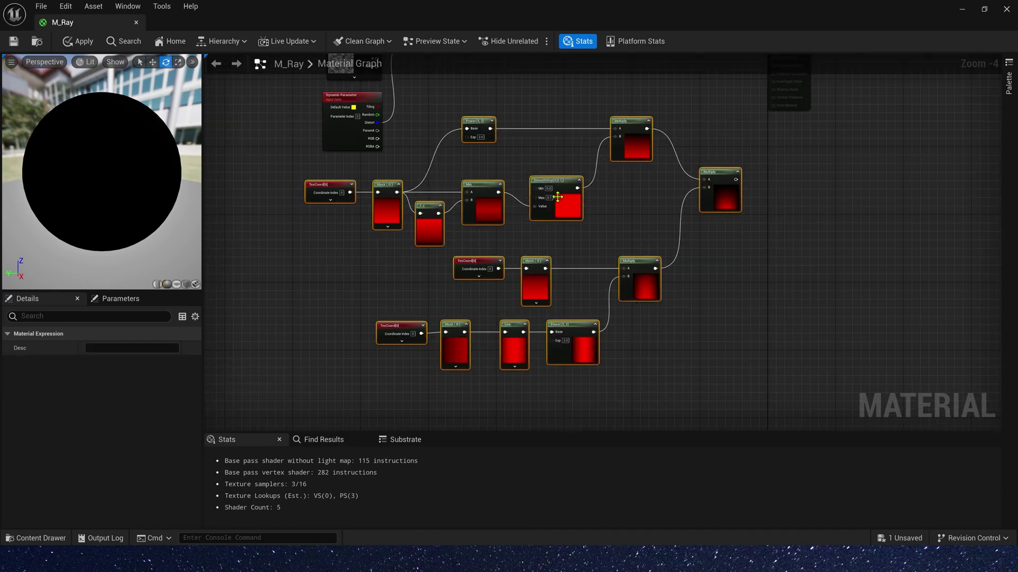
drag(557, 196, 354, 267)
click(580, 209)
right_drag(579, 209, 510, 344)
drag(463, 385, 551, 126)
scroll(591, 120, up, 3)
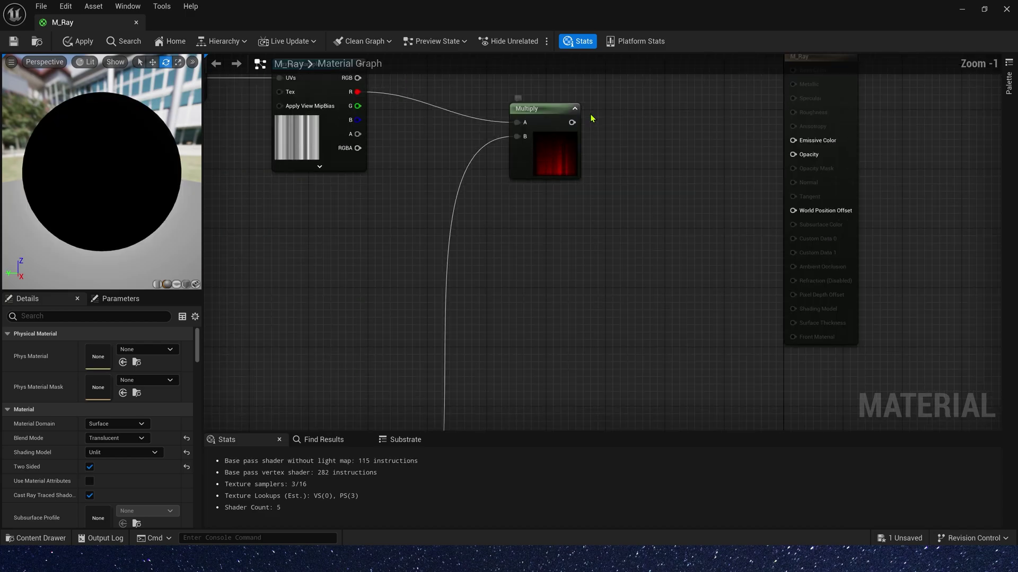
click(562, 131)
right_drag(460, 141, 415, 236)
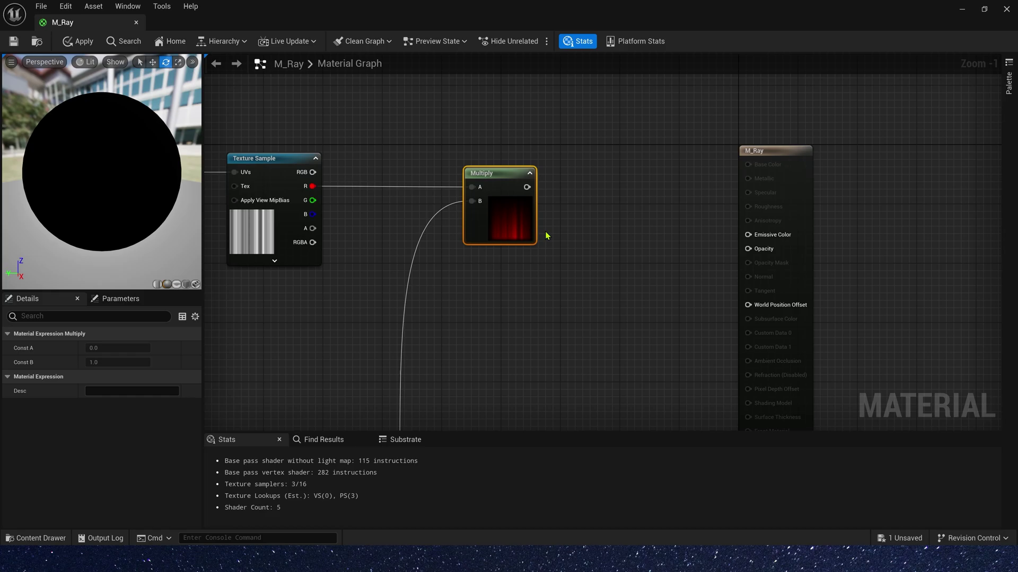
- Add a Particle Color node above the texture Multiply node
right_drag(547, 236, 413, 170)
right_click(413, 170)
text(par)
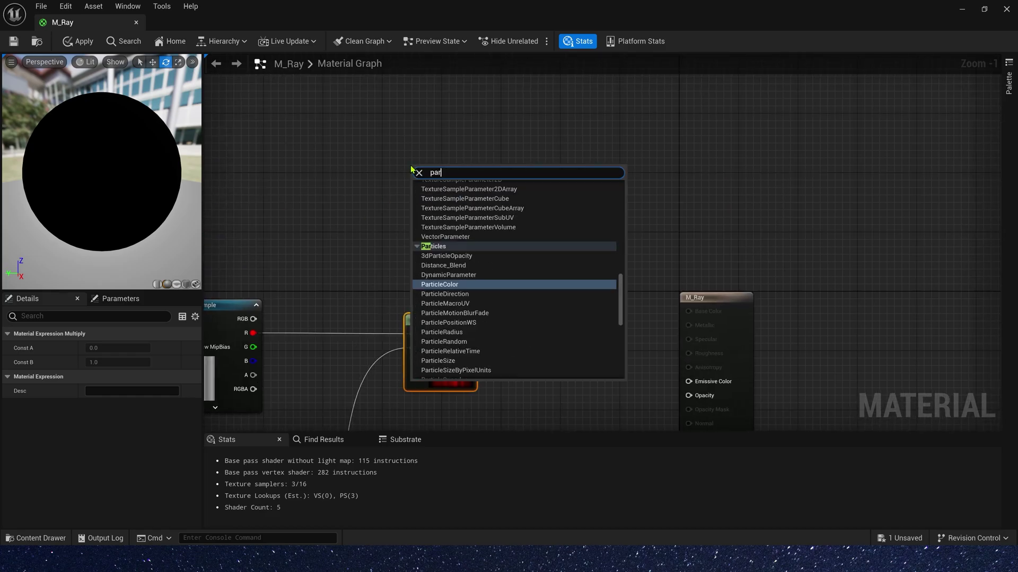
click(468, 288)
- Add a Multiply node combining Particle Color's alpha on A with the texture Multiply's output on B
click(503, 257)
key(m)
click(511, 259)
drag(456, 263, 467, 334)
drag(455, 248, 519, 278)
right_drag(612, 346, 505, 260)
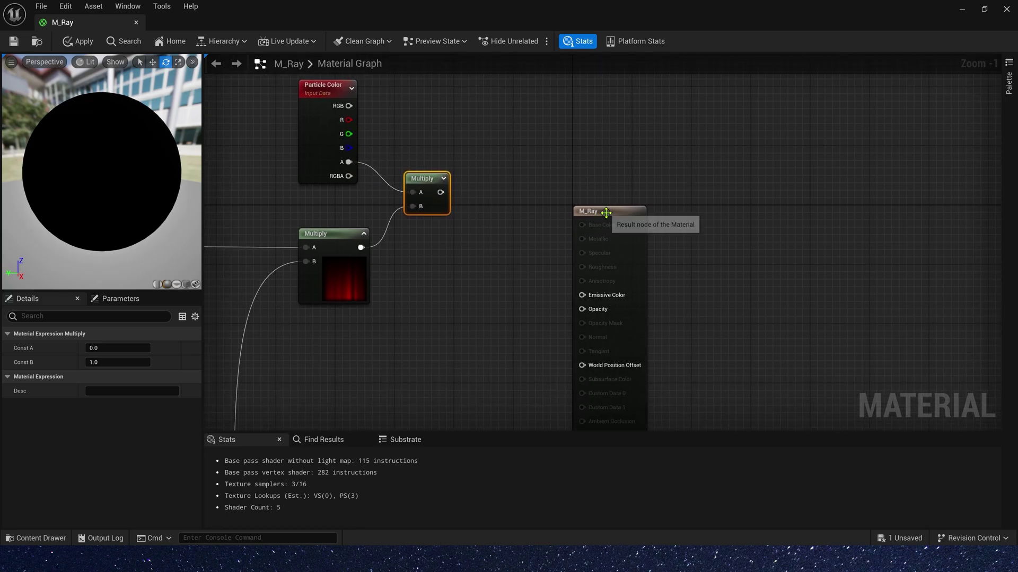
- Move the material output node aside and add a Depth Fade node with its Opacity input fed by the Particle Color Multiply
click(606, 213)
drag(441, 192, 489, 197)
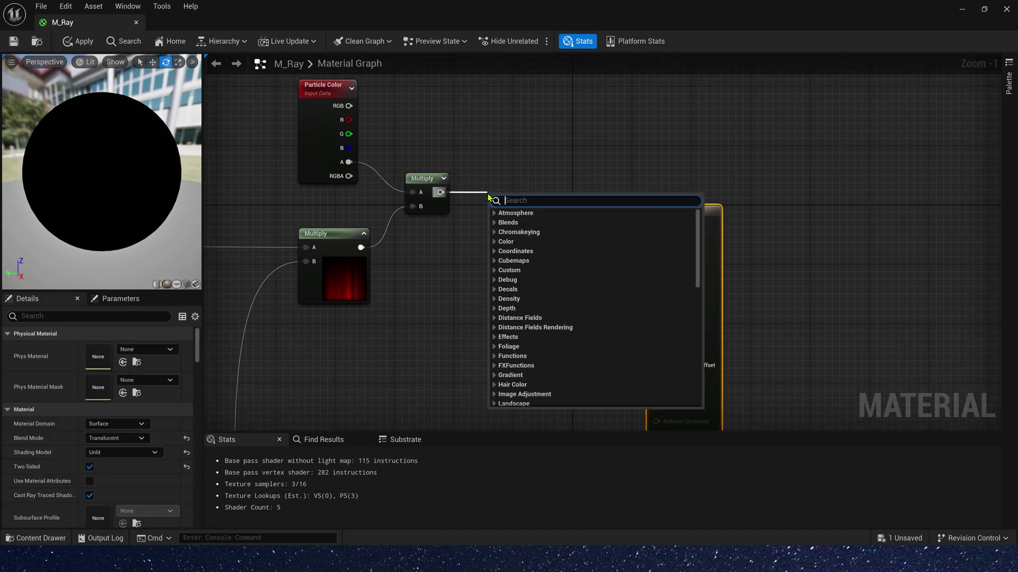
text(depth)
key(Return)
drag(676, 211, 699, 87)
click(639, 164)
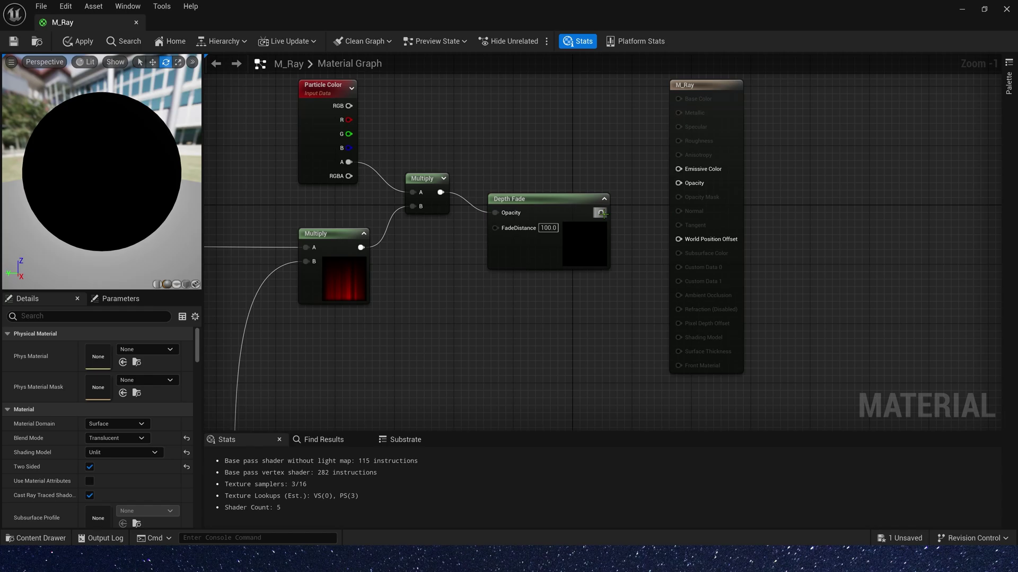
- Connect the Depth Fade output to the Opacity input of the M_Ray material output node
drag(601, 212, 678, 183)
click(539, 201)
click(699, 86)
right_drag(484, 84, 463, 211)
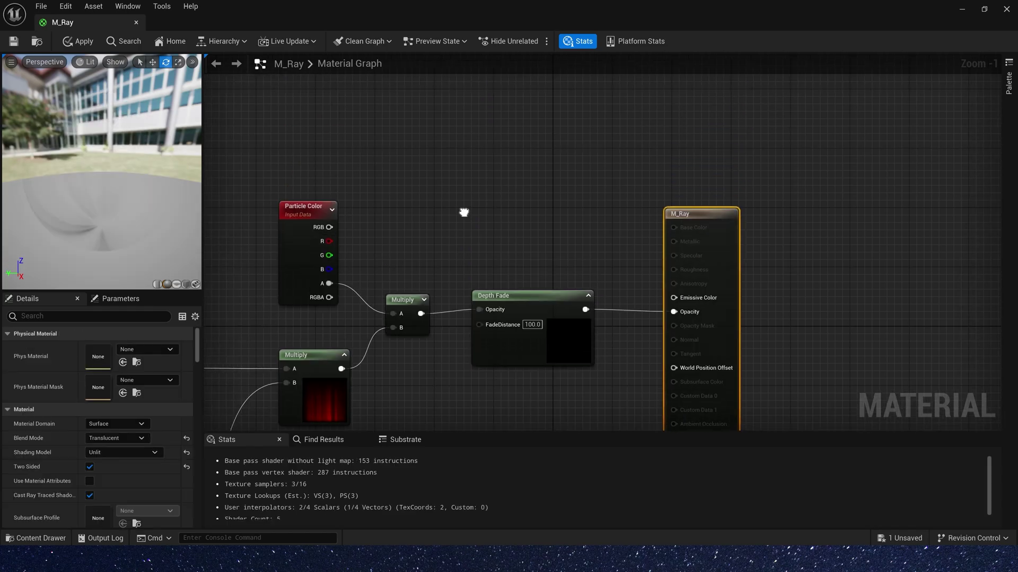
- Add a DeriveHDRfromLDR node above the Depth Fade and feed its LDR Input from the texture Multiply's output
right_click(450, 143)
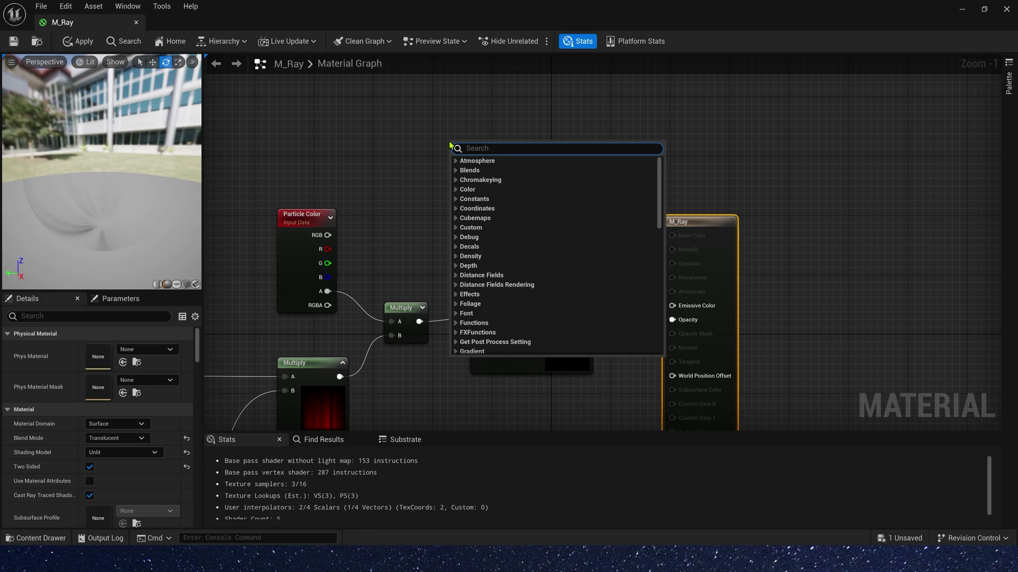
text(hd)
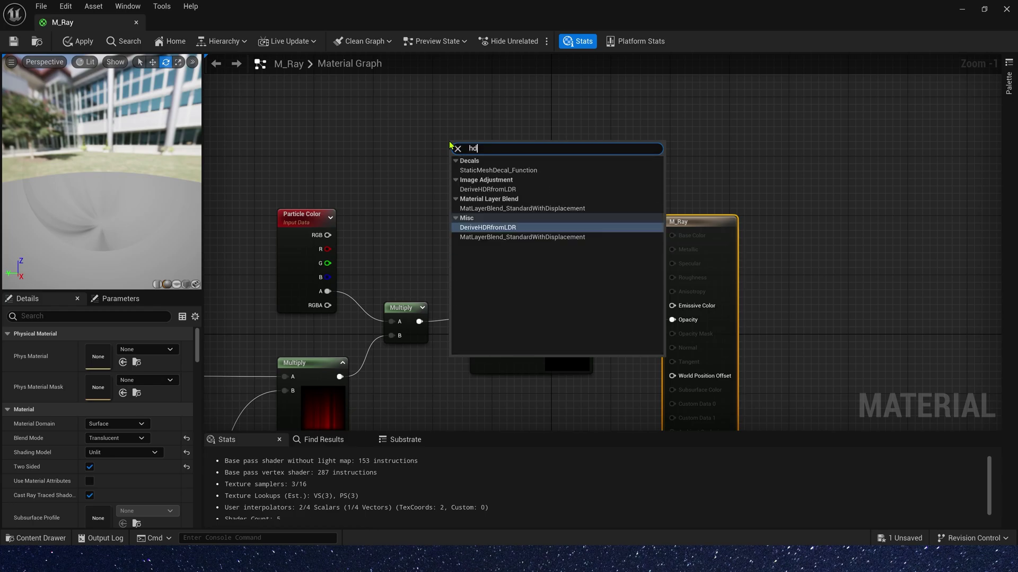
text(r)
click(508, 189)
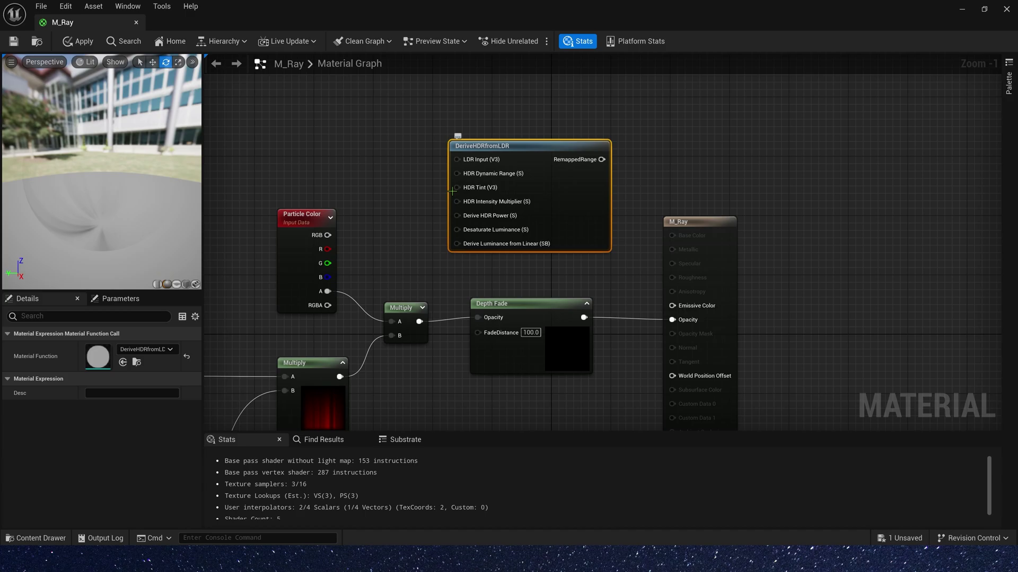
click(407, 244)
right_drag(406, 243, 445, 208)
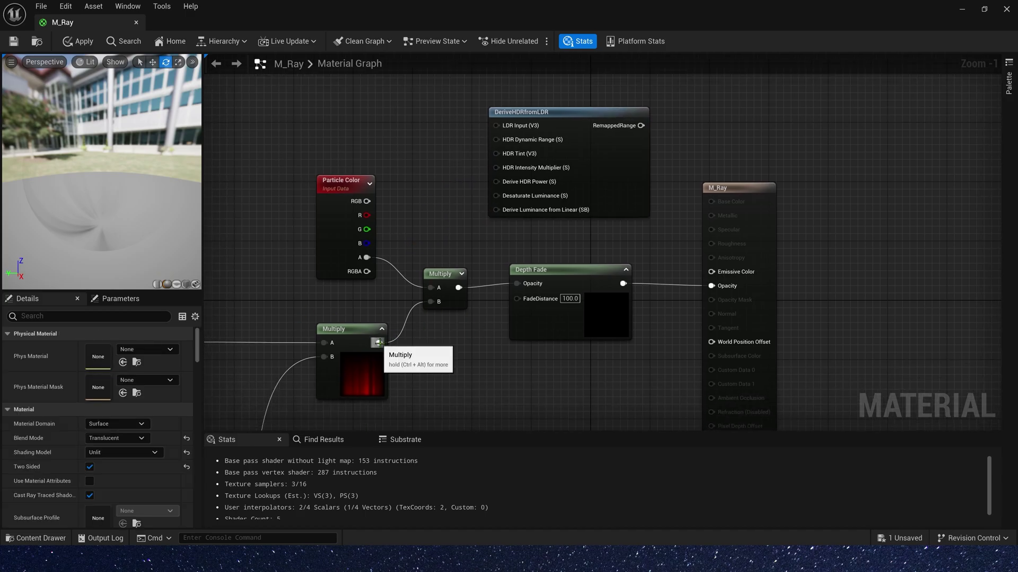
drag(378, 343, 517, 128)
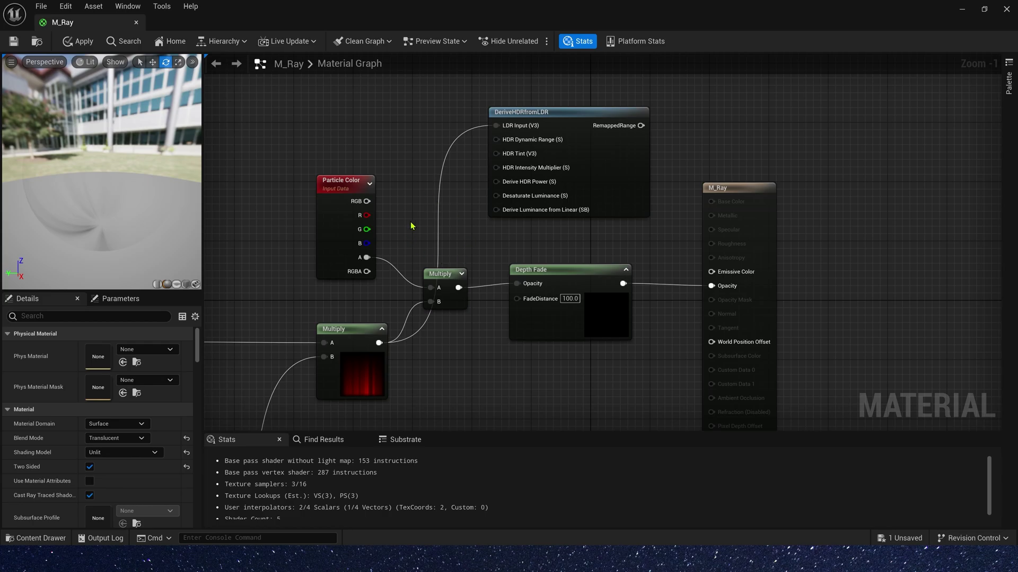
- Feed HDR Tint from a new Multiply of Particle Color's RGB and the texture Multiply, and connect RemappedRange to Emissive Color
click(427, 188)
drag(440, 231, 433, 220)
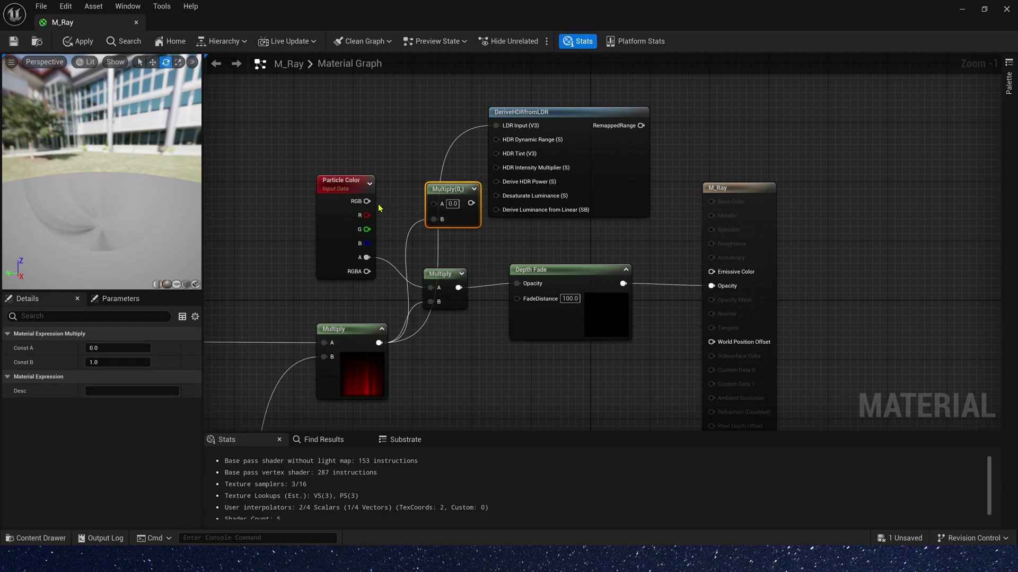
drag(367, 202, 441, 204)
drag(470, 203, 513, 157)
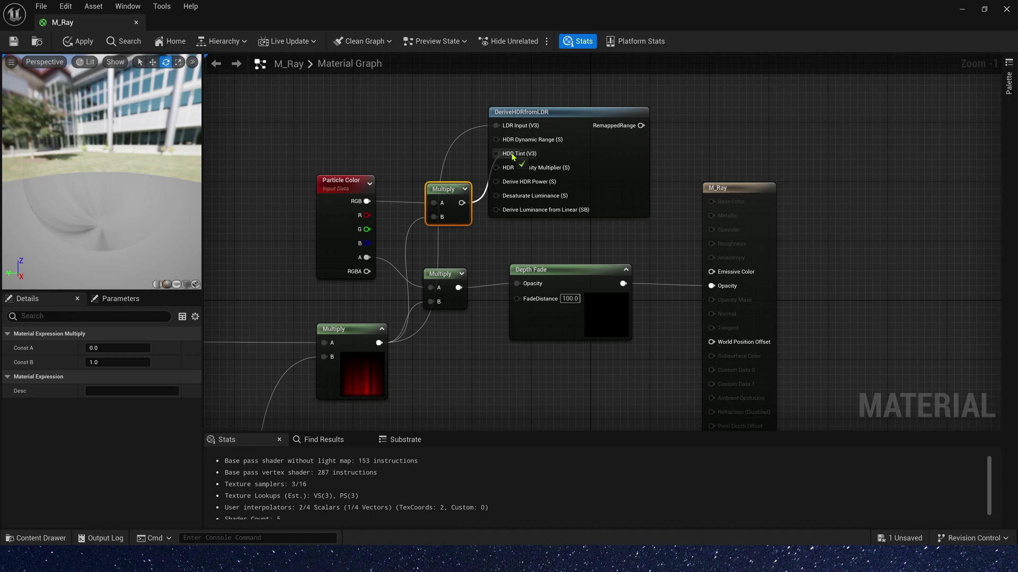
drag(641, 126, 735, 273)
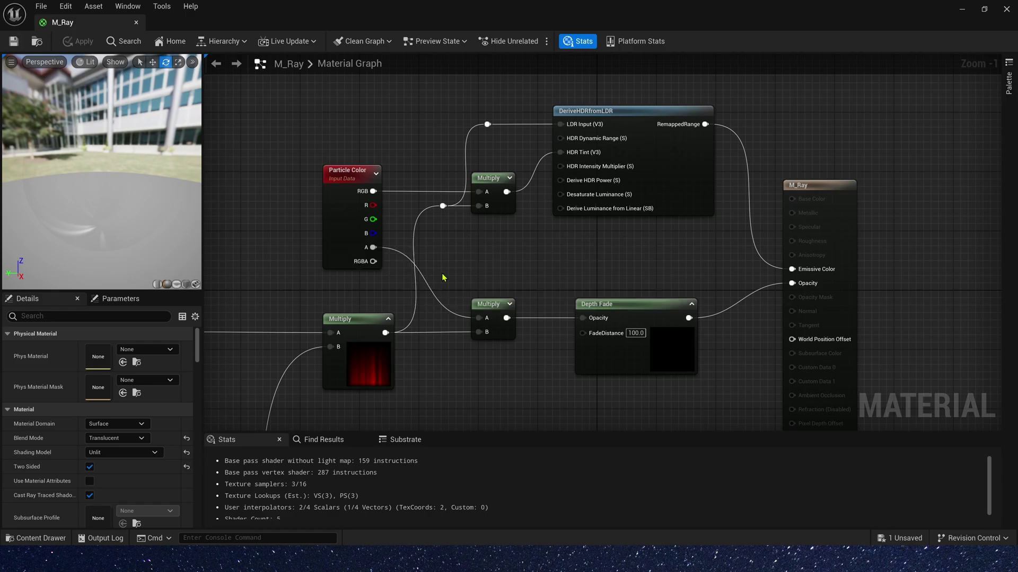
scroll(444, 278, down, 4)
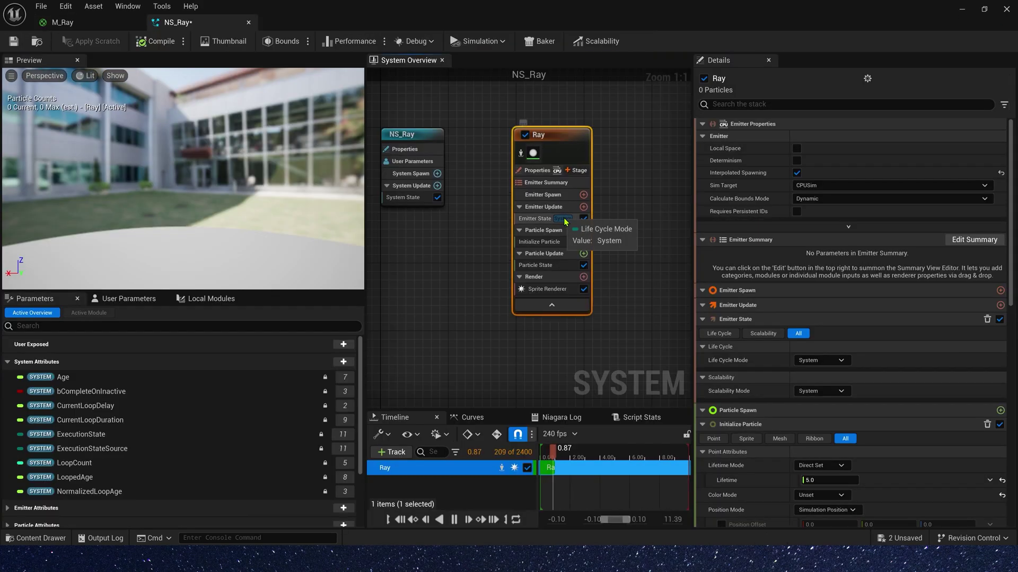
- Assign M_Ray to the Ray emitter's Sprite Renderer in NS_Ray, and add Spawn Burst Instantaneous to Emitter Update with Spawn Count 20
click(544, 289)
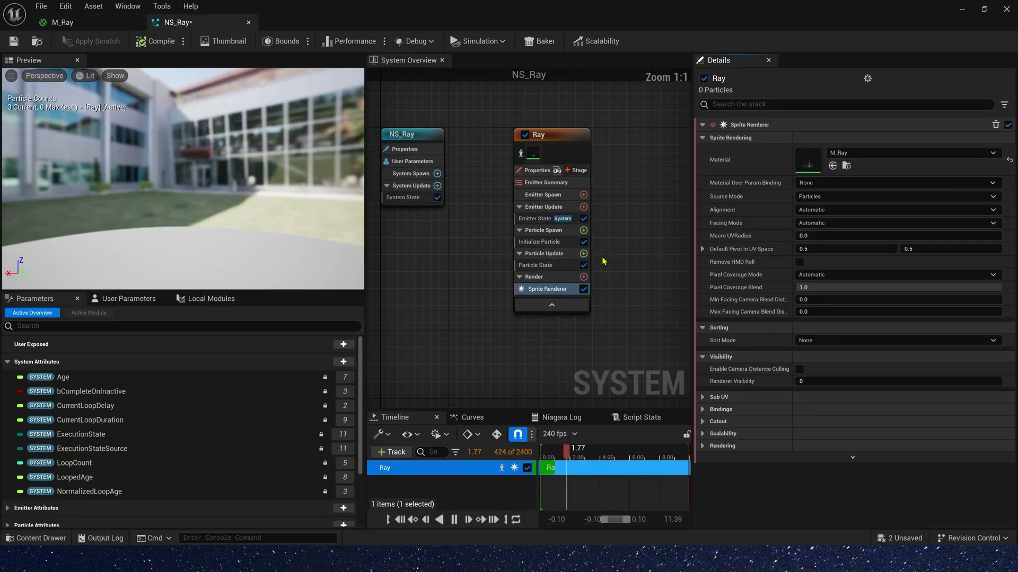
click(584, 208)
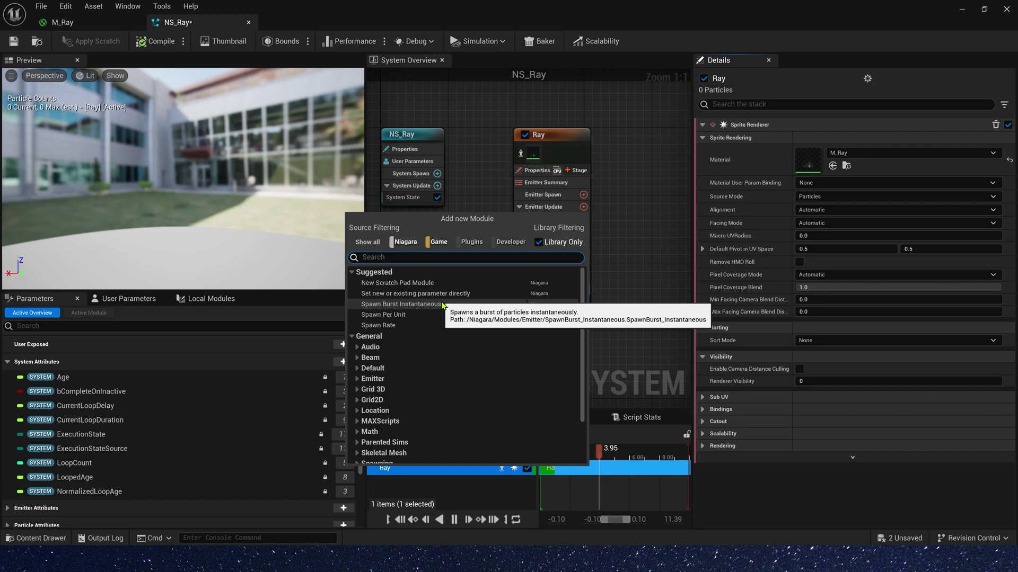
click(512, 305)
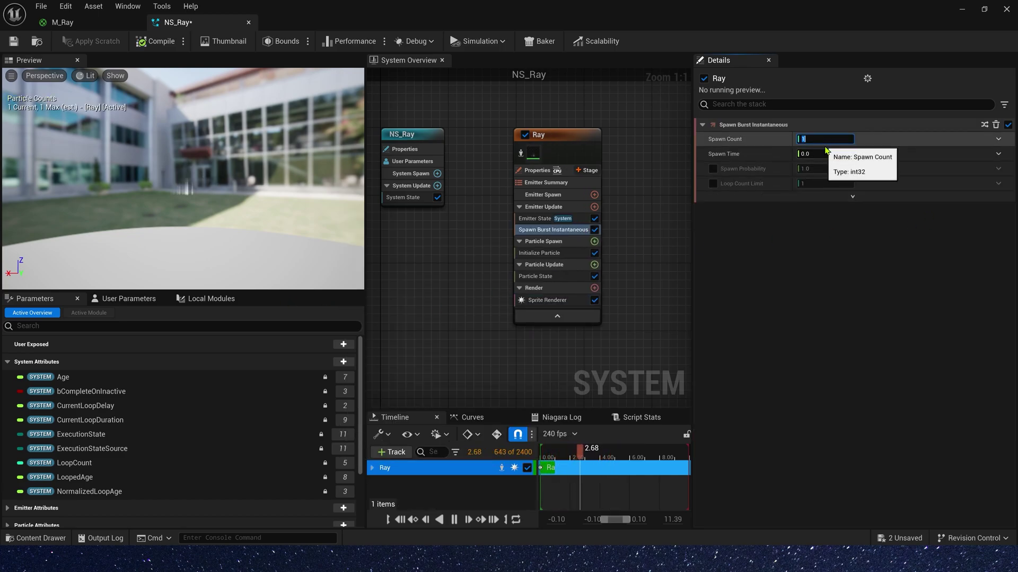
drag(255, 181, 212, 174)
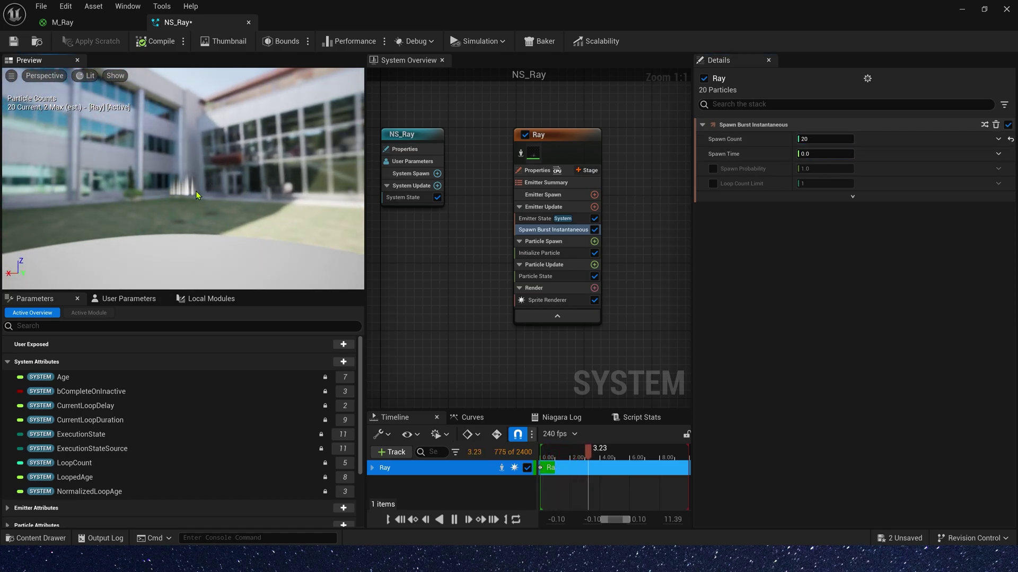
- Set Initialize Particle's Lifetime Mode to Random with a minimum of 0.1 and a maximum of 0.2
click(546, 253)
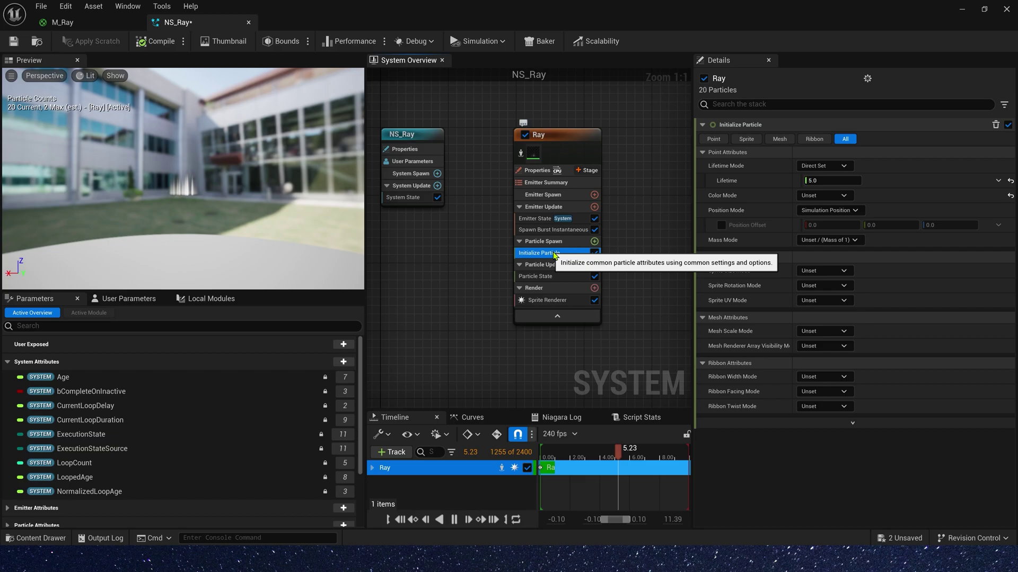
click(824, 166)
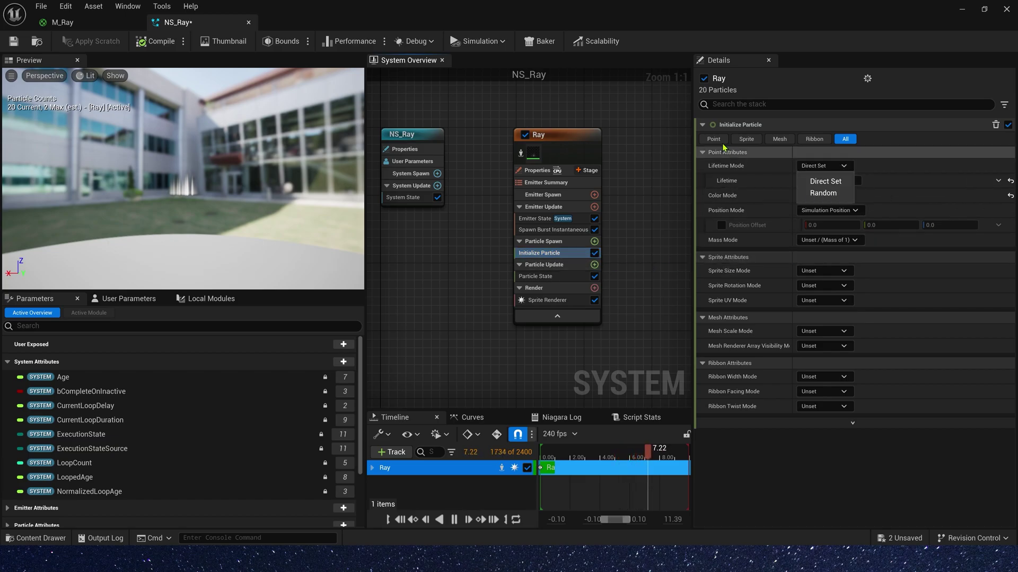
click(819, 195)
click(837, 182)
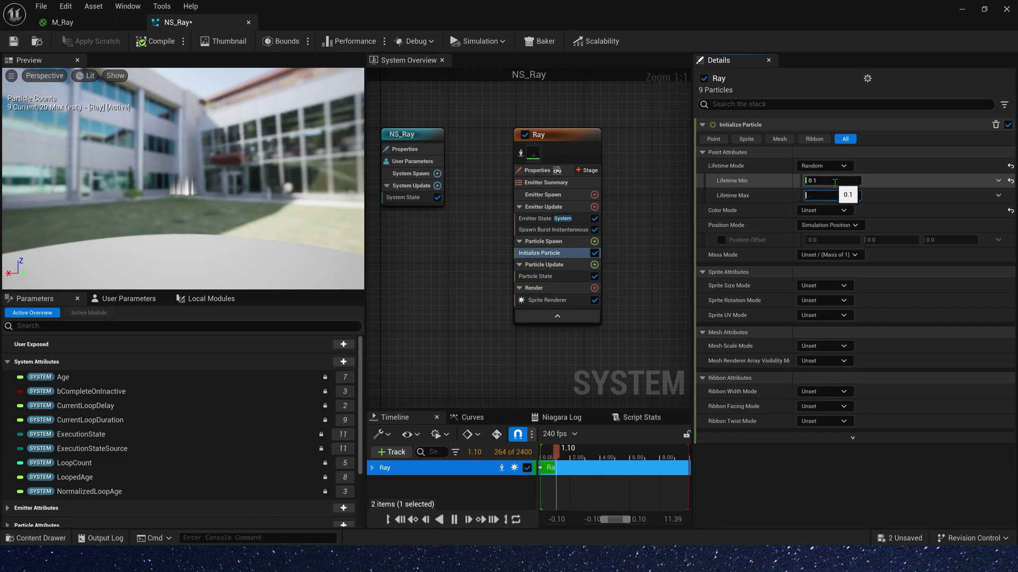
key(Return)
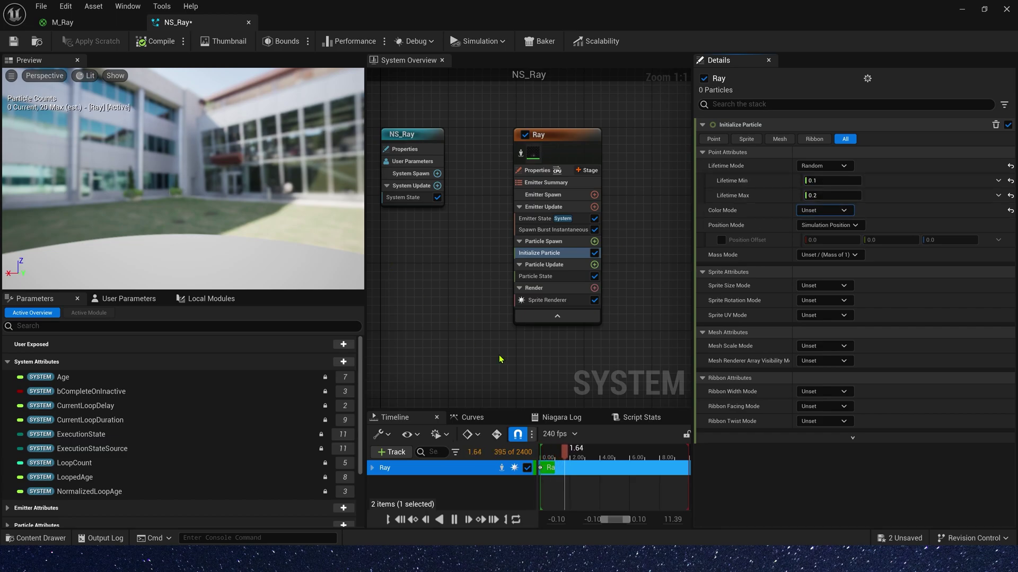
- Set the Loop Duration in the NS_Ray System State to 1
click(406, 198)
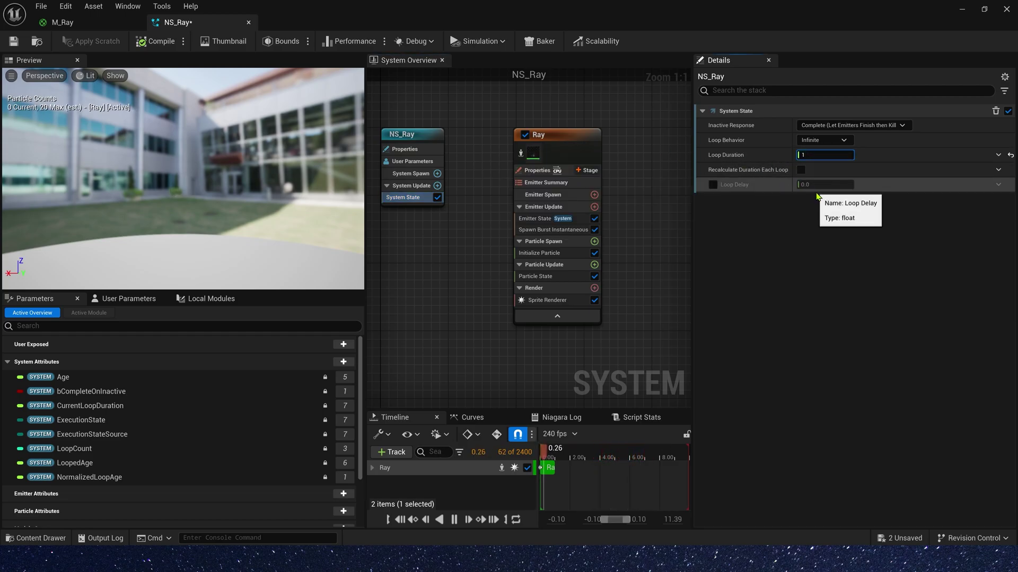
key(Tab)
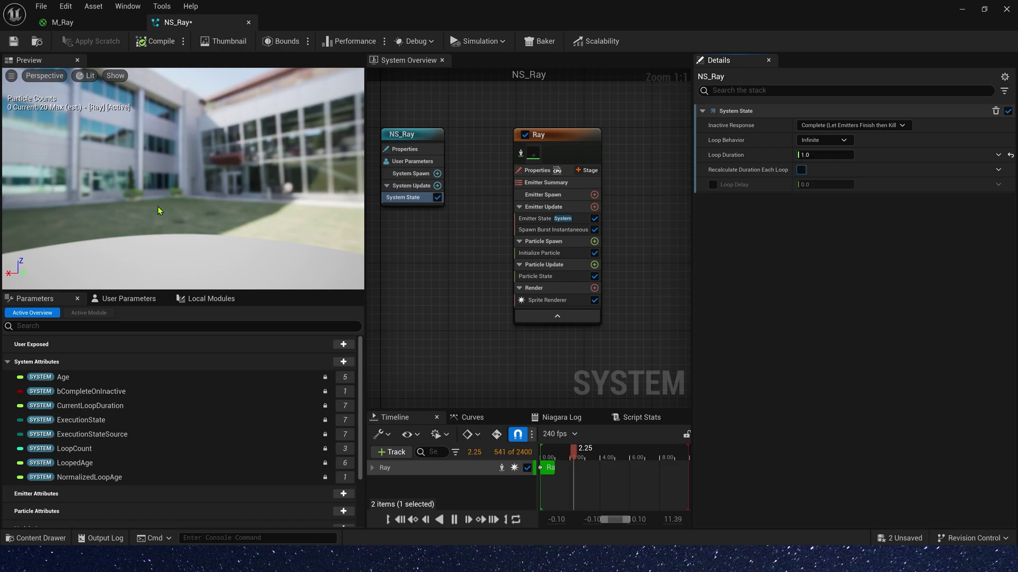
- Set Initialize Particle's Color Mode to Direct Set with R 0.2, G 1, B 100 and A 1
click(548, 253)
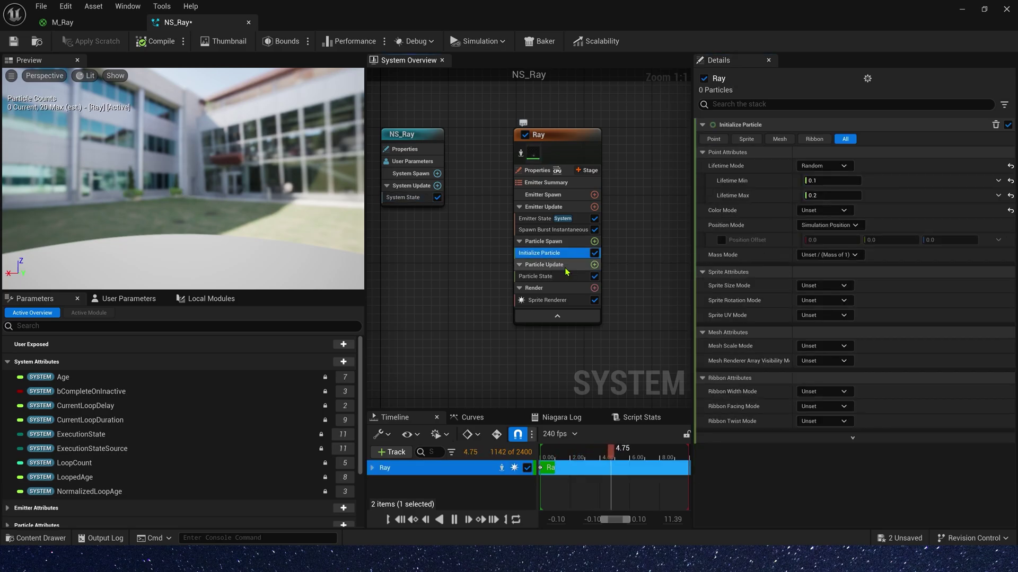
click(824, 210)
click(822, 237)
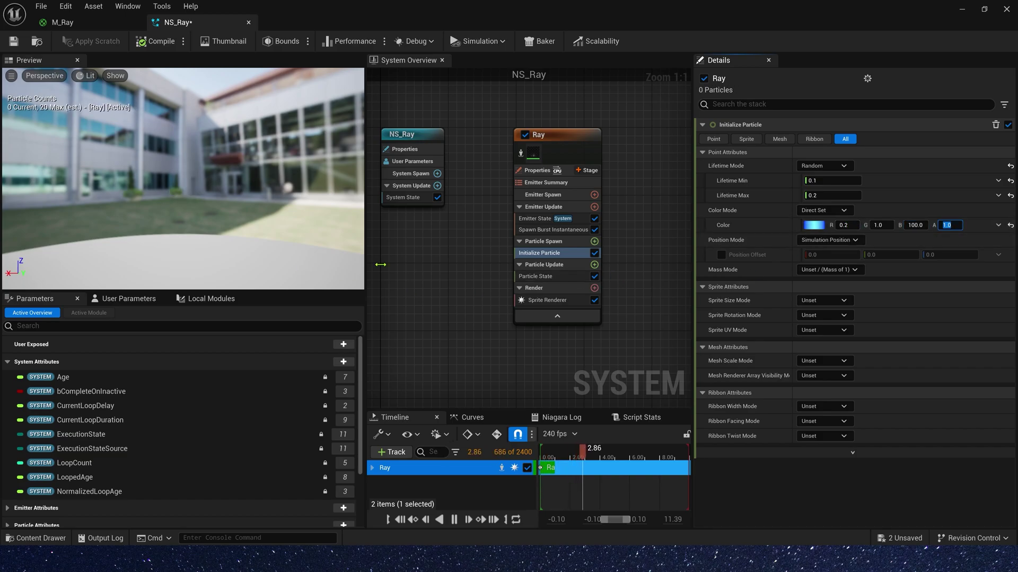
- Set the Sprite Size Mode to Random Uniform with a minimum size of 200 and a maximum of 300
click(822, 300)
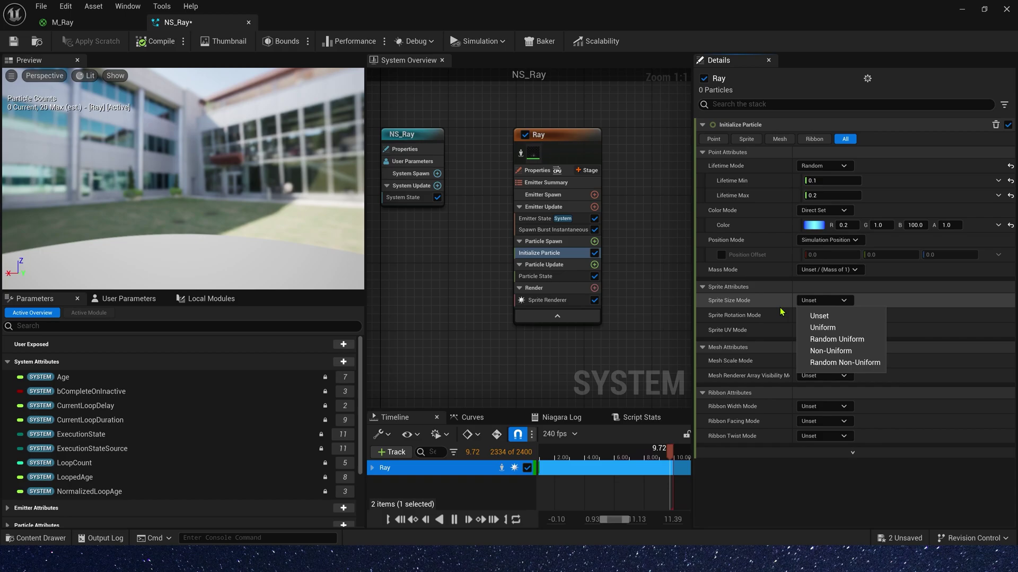
click(852, 340)
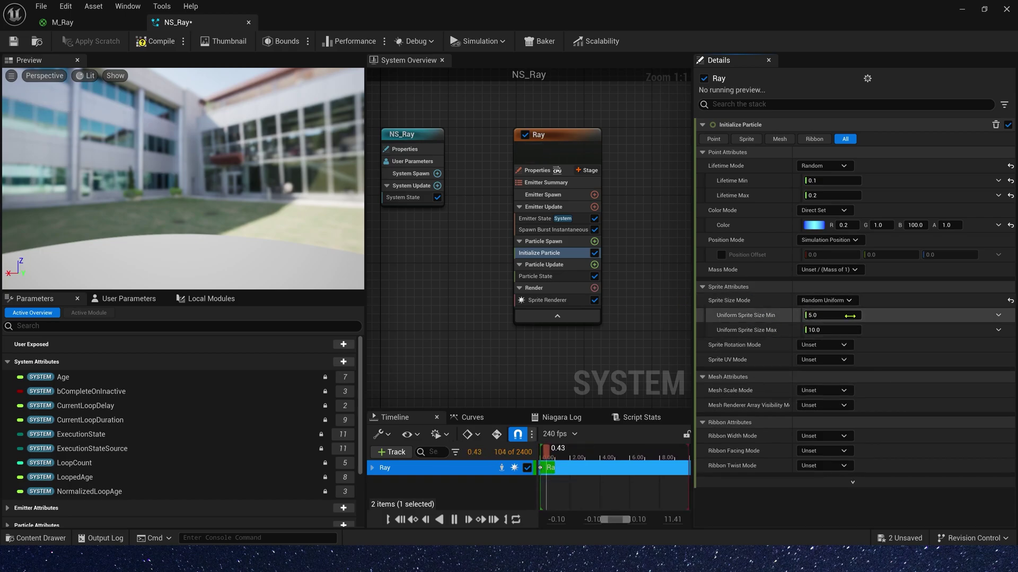
click(833, 314)
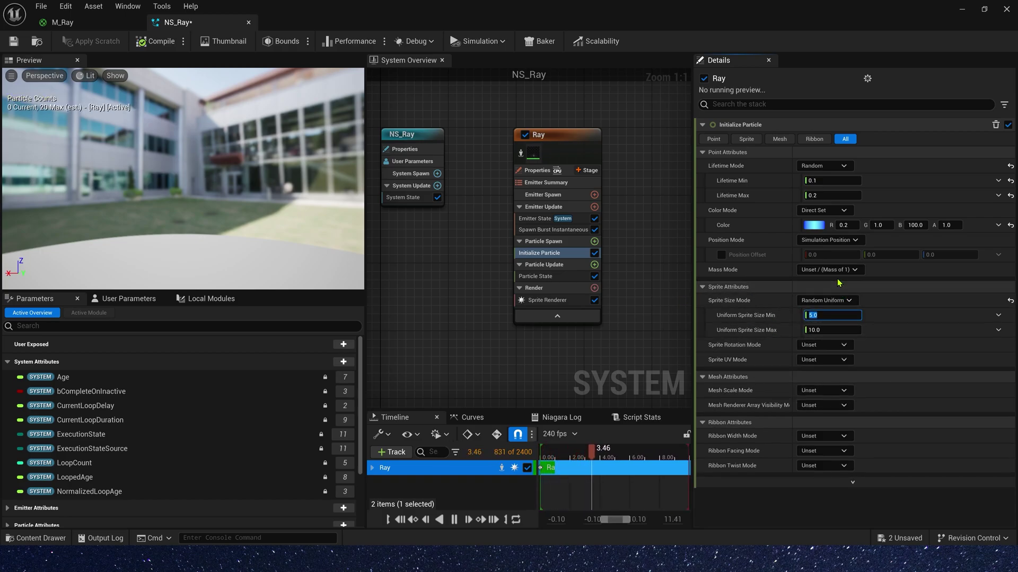
text(200)
key(Tab)
text(300)
key(Tab)
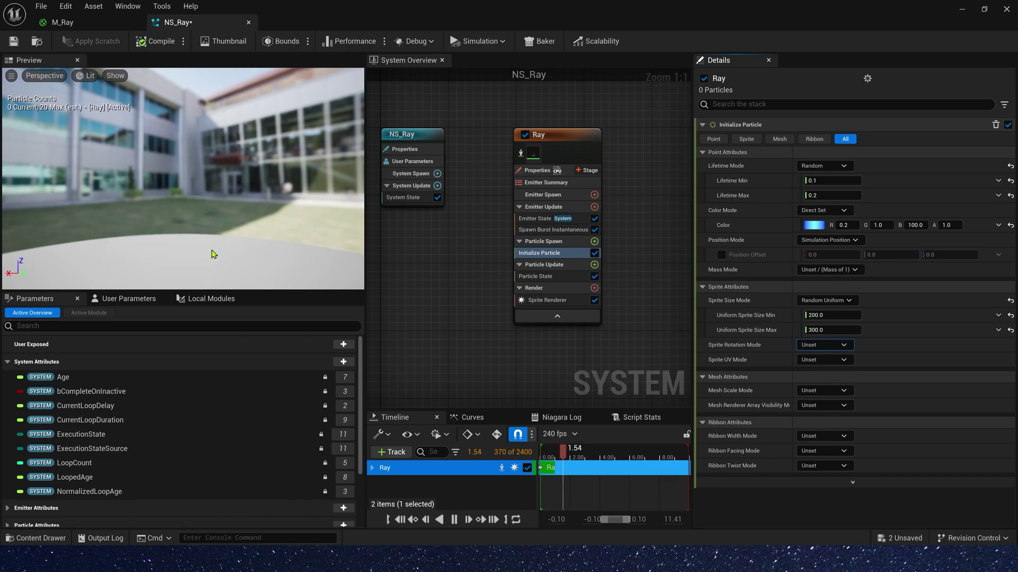
- Add a Shape Location module to Particle Spawn, using the Cylinder primitive with a Cylinder Height of 1
click(594, 241)
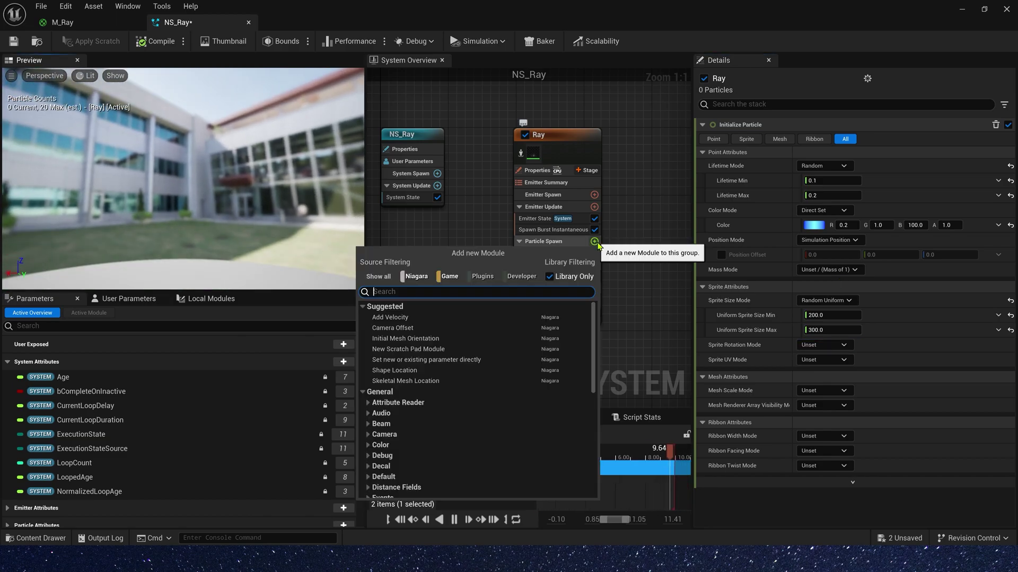
text(loca)
click(477, 318)
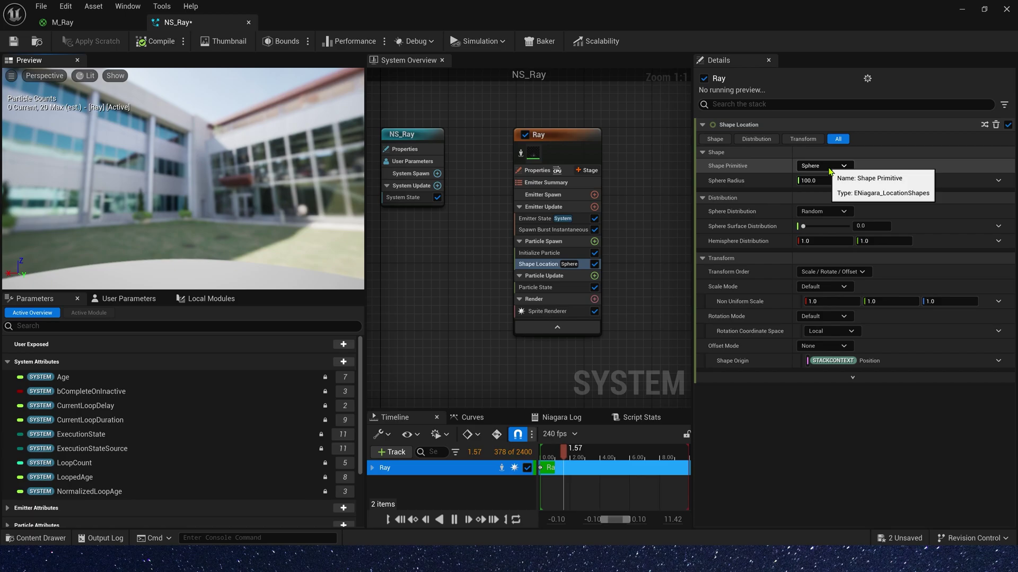
click(825, 166)
click(853, 197)
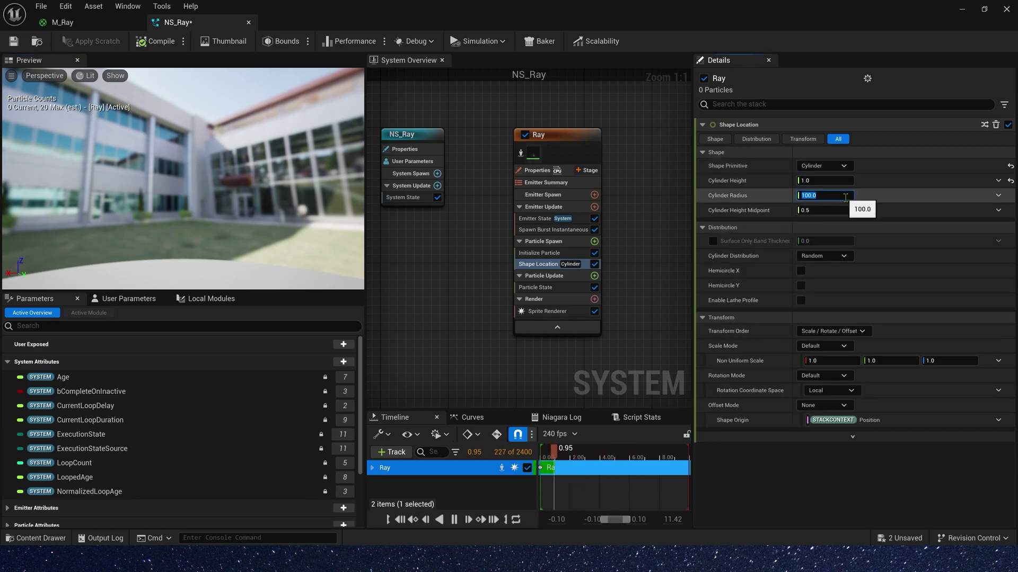
- Set the Shape Location's Cylinder Radius to 1 and enable Surface Only Band Thickness
text(1)
key(Return)
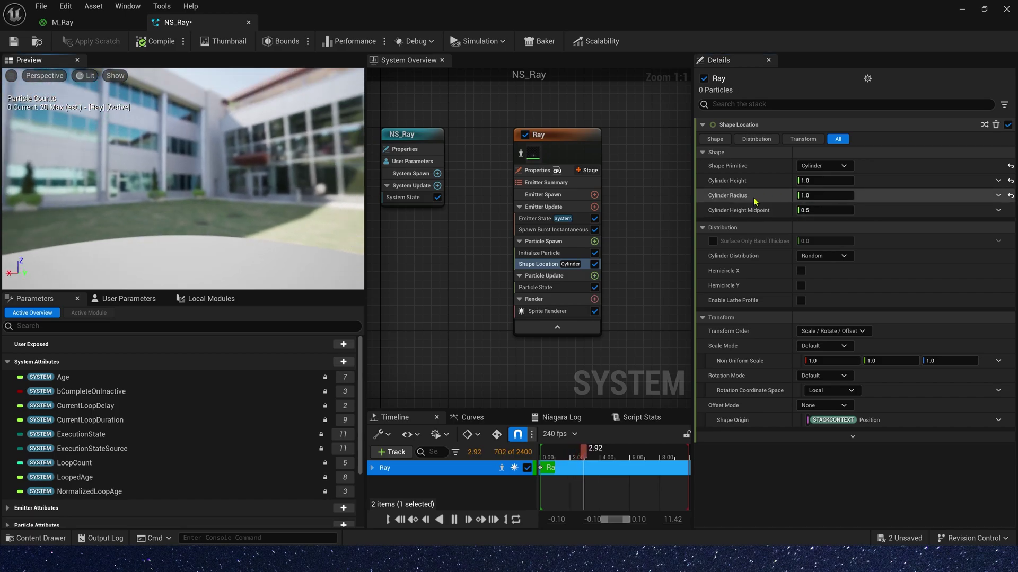
click(713, 241)
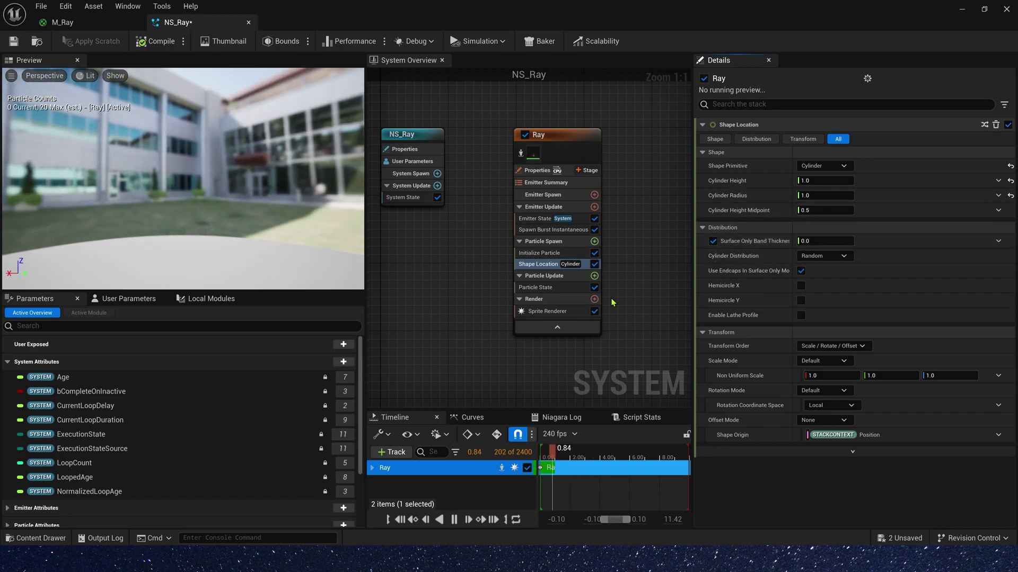
- Add an Add Velocity module to Particle Spawn, using From Point mode with a Velocity Speed of 1
click(595, 241)
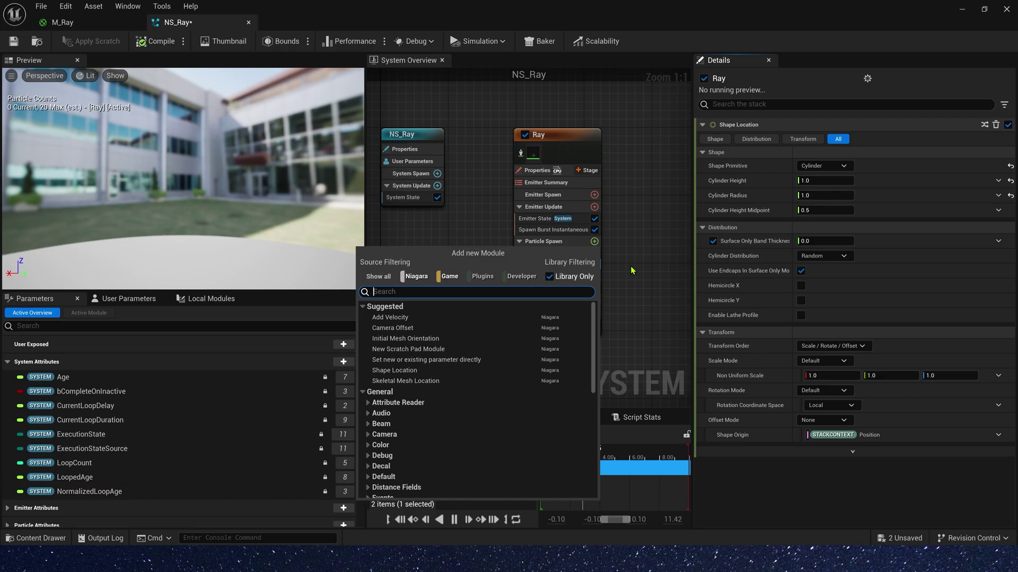
click(390, 317)
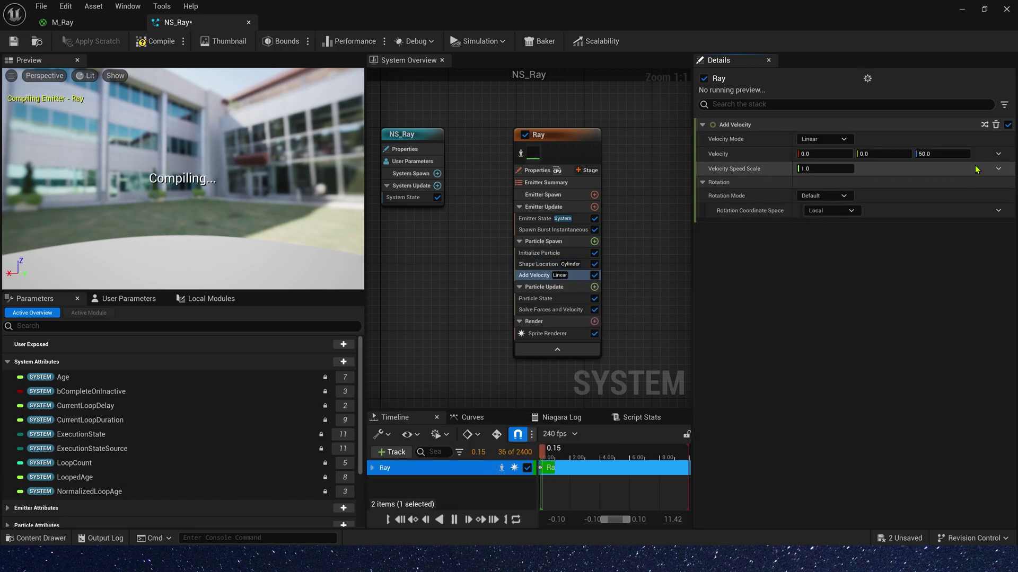
click(827, 140)
click(827, 166)
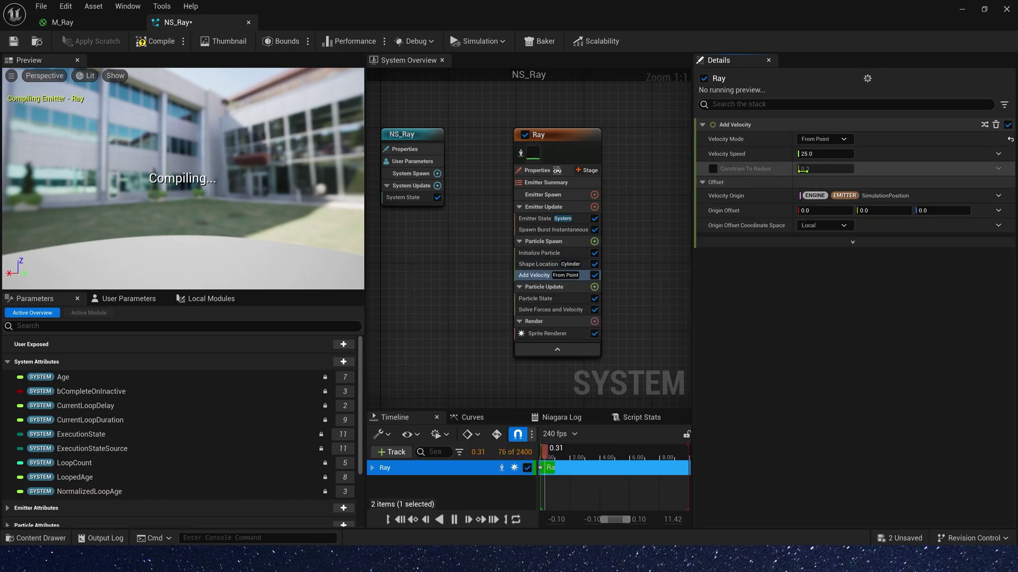
click(843, 154)
text(1)
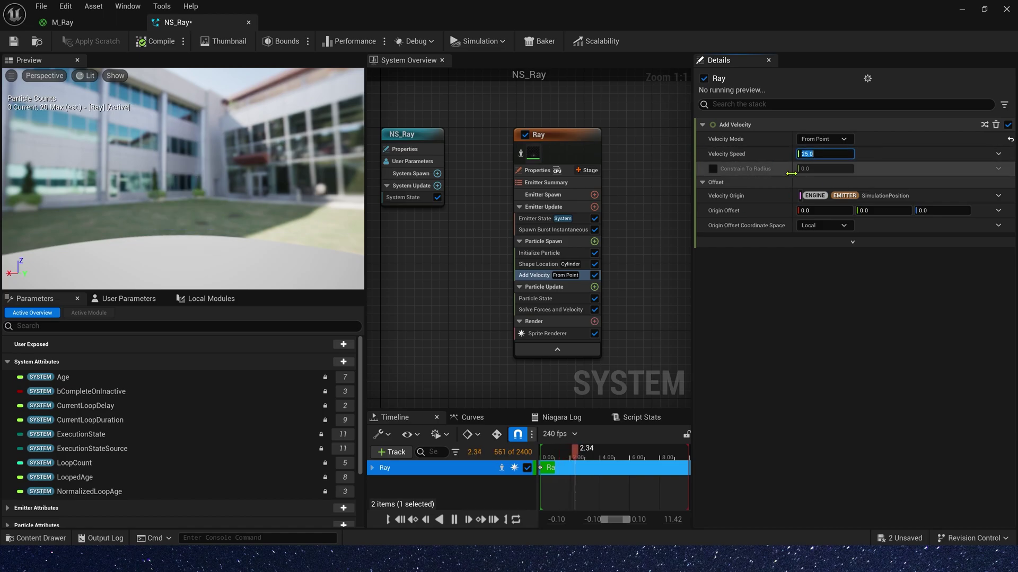
key(Return)
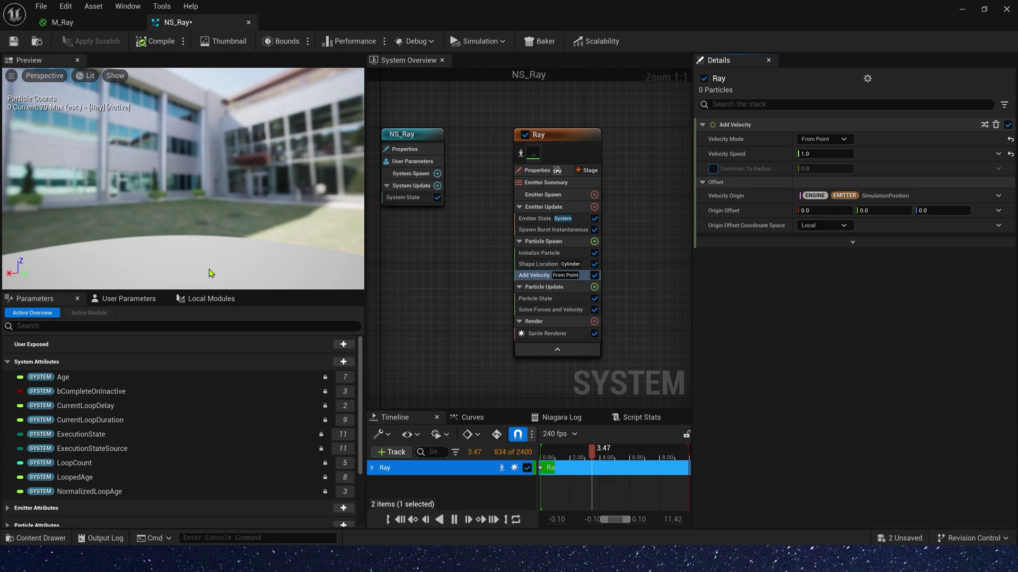
- Set the Sprite Renderer's Alignment to Velocity Aligned
click(546, 333)
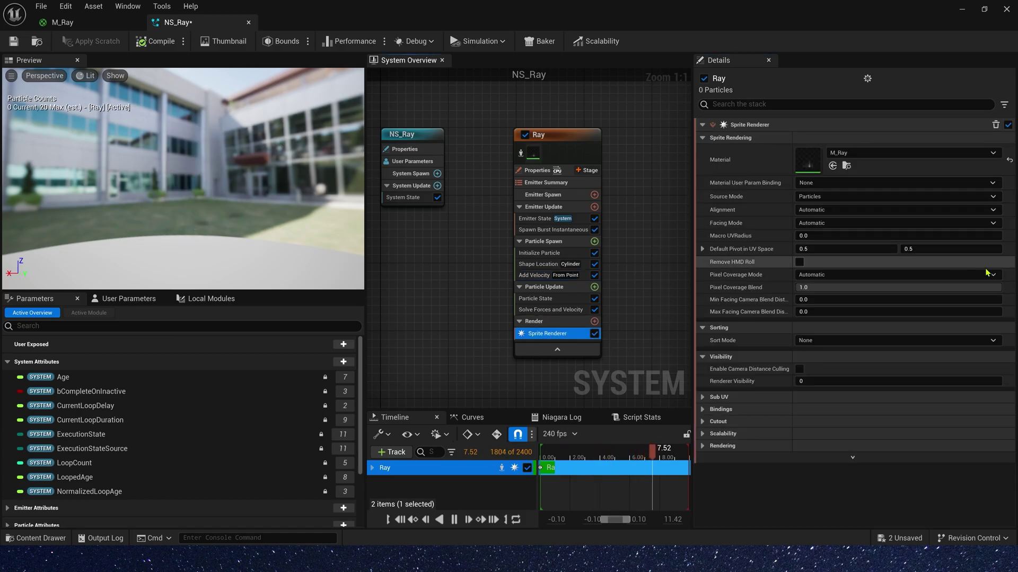
click(836, 212)
click(817, 230)
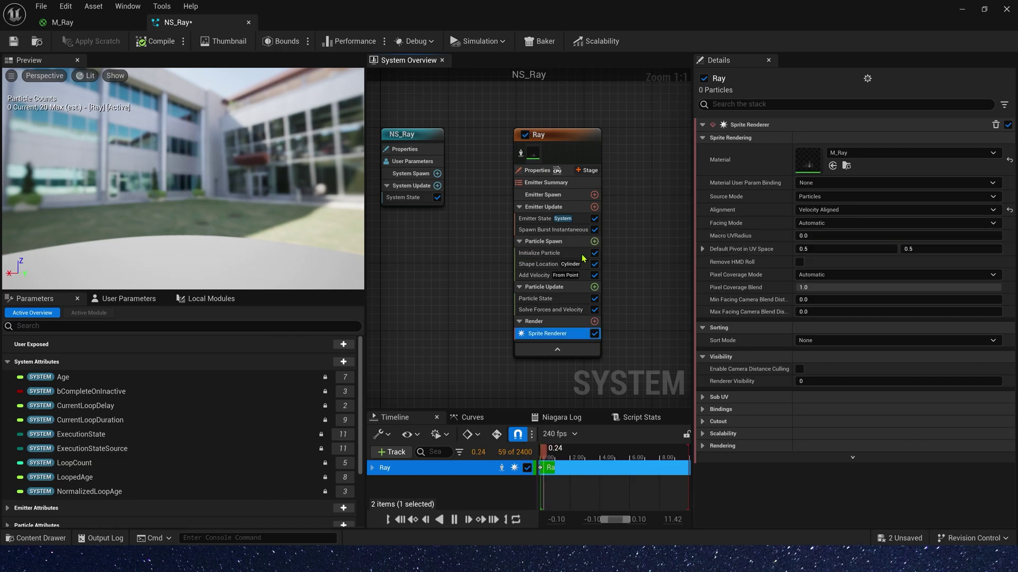
drag(201, 195, 197, 175)
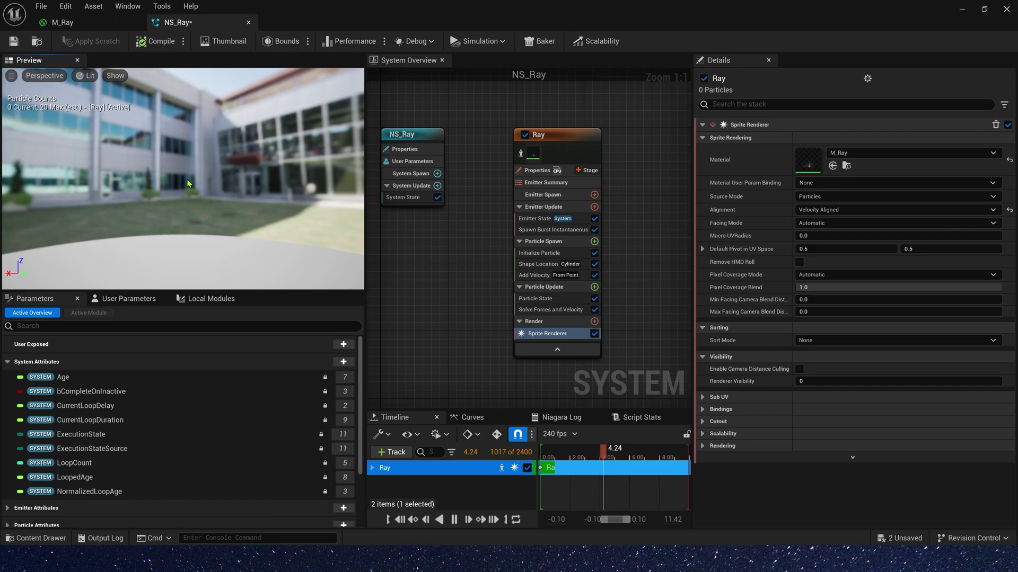
- Set the Z component of Add Velocity's Origin Offset to -50
click(547, 276)
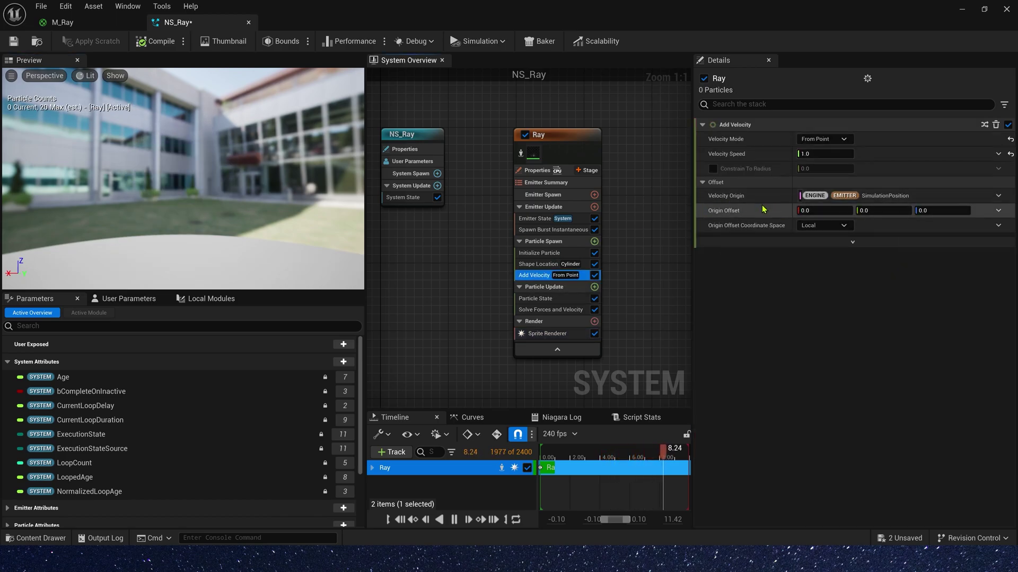
click(942, 210)
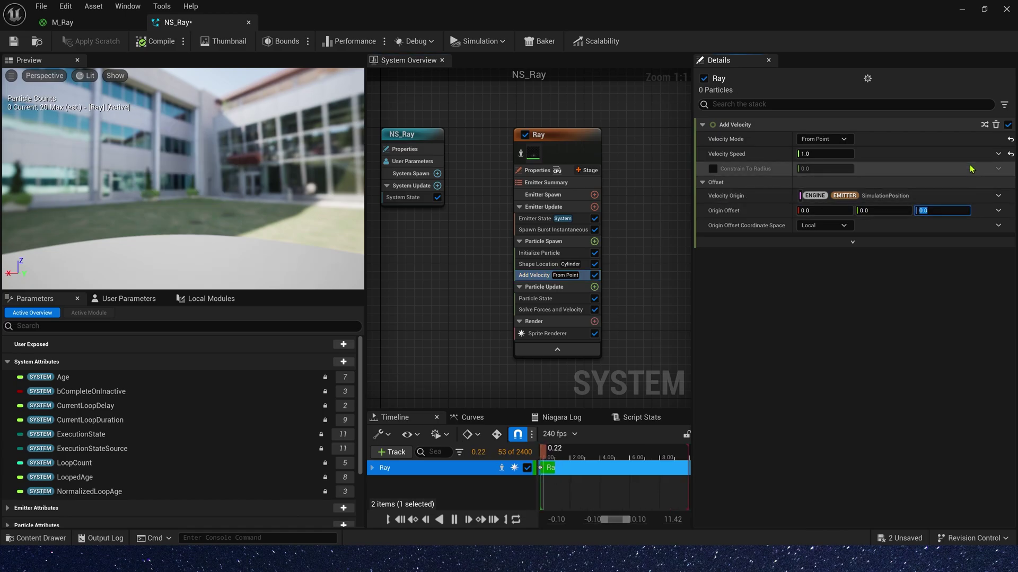
text(-50)
key(Tab)
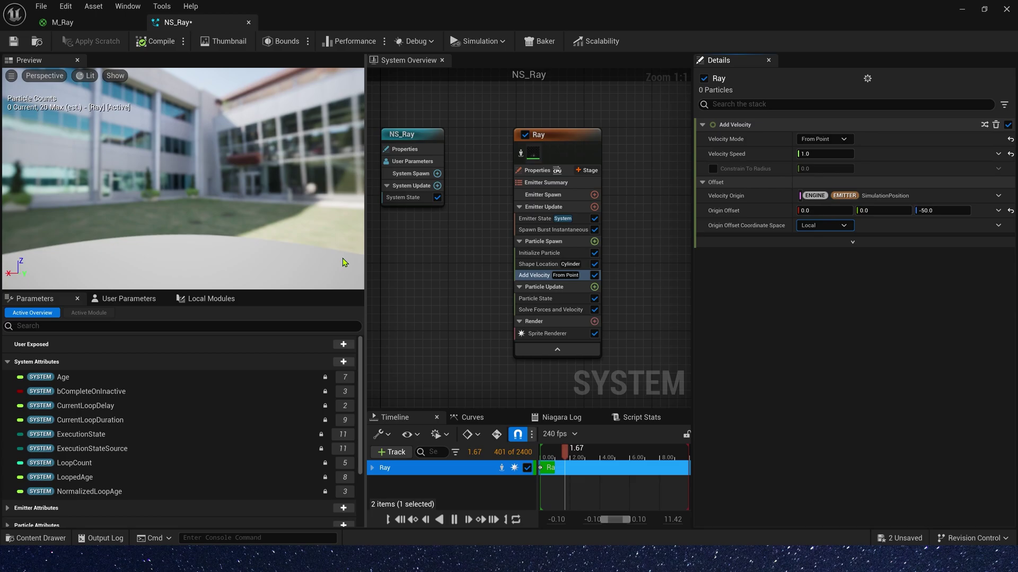
drag(214, 234, 223, 174)
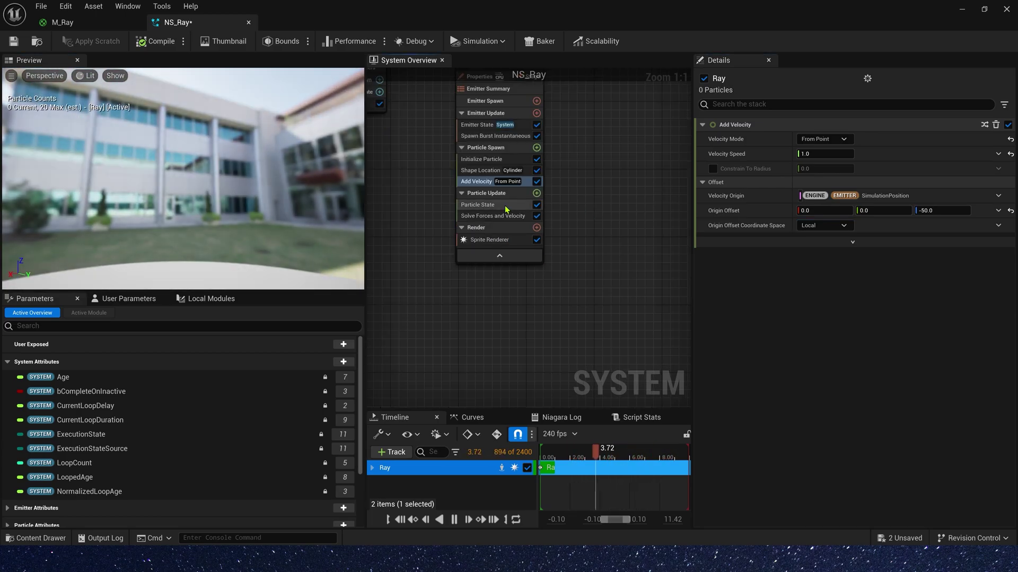
- Add a Scale Sprite Size module to Particle Update and set its mode to Non-Uniform
click(536, 193)
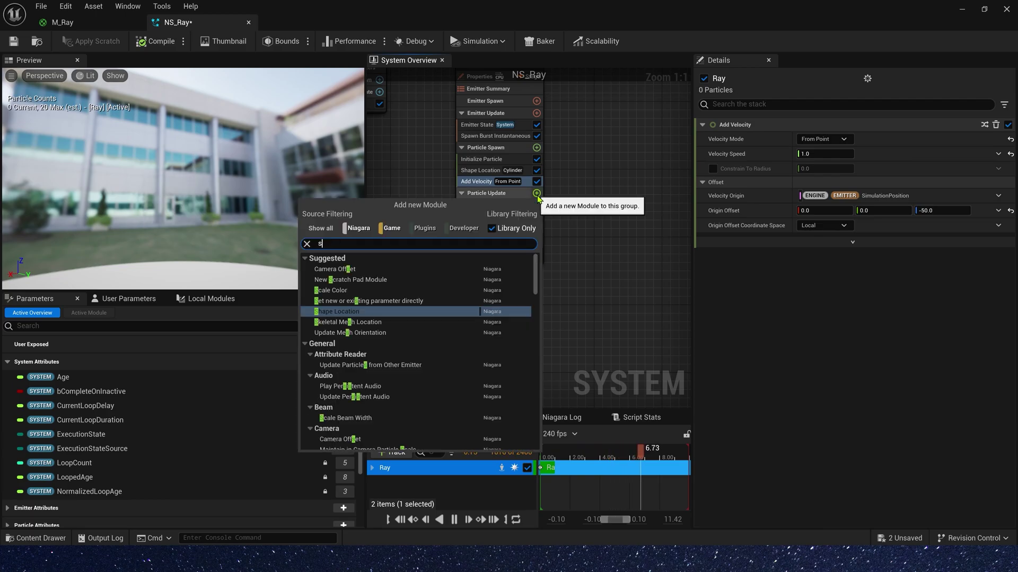
text(size)
click(337, 363)
click(824, 139)
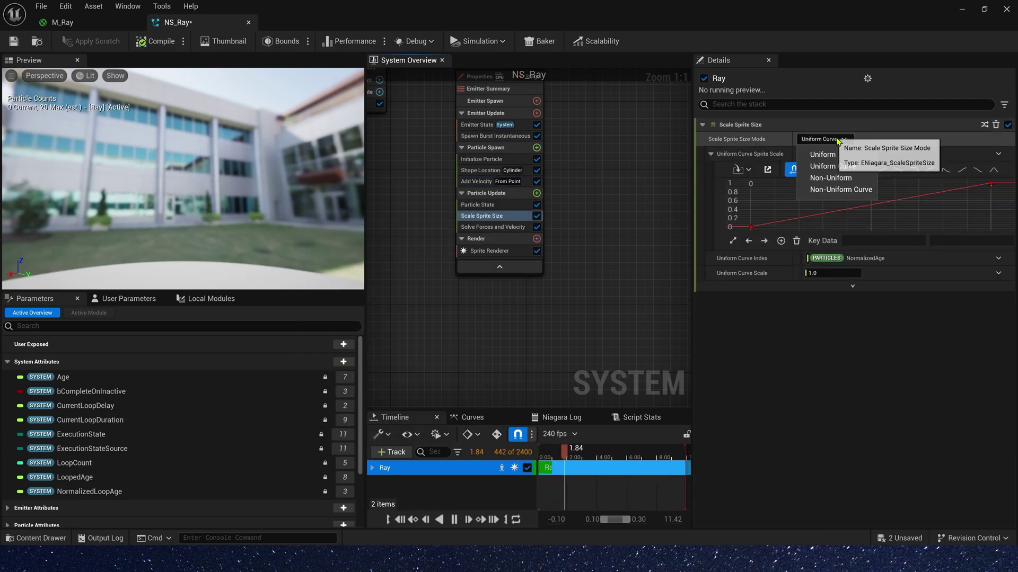
click(831, 178)
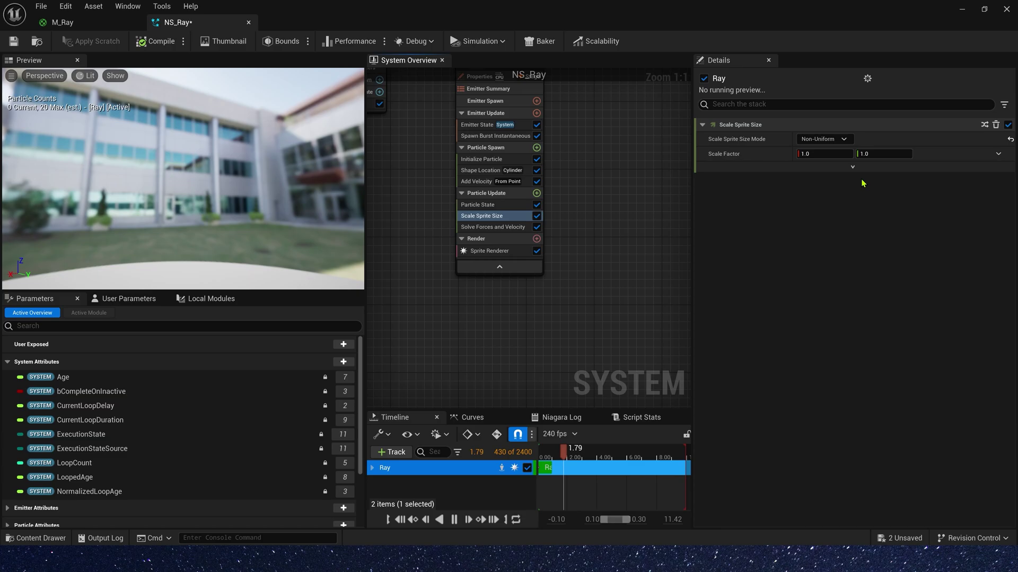
- Make the Scale Factor a Make Vector 2D and drive its X with Float from Curve, using the smooth ramp-up template
click(998, 154)
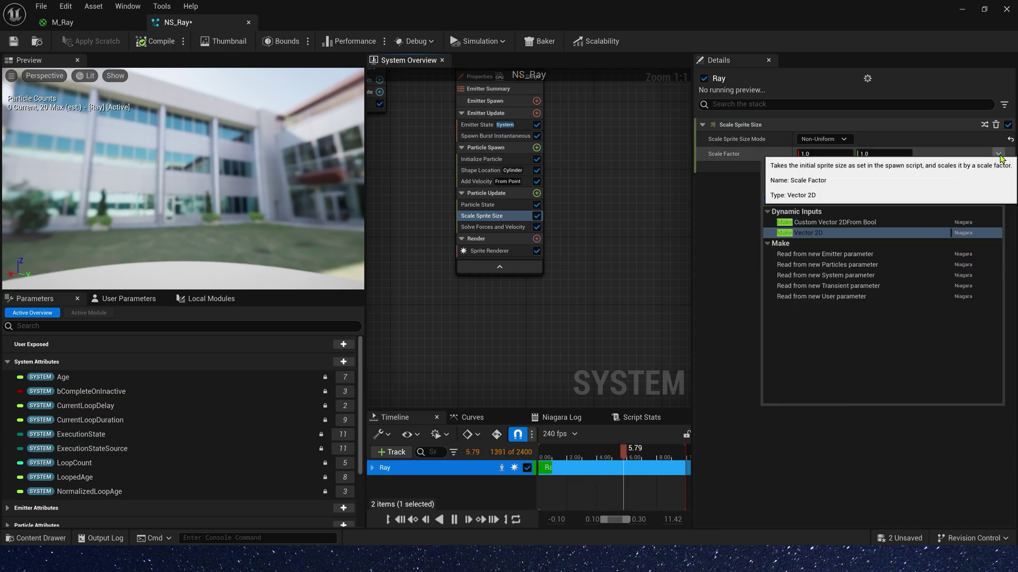
click(907, 218)
click(998, 169)
text(cur)
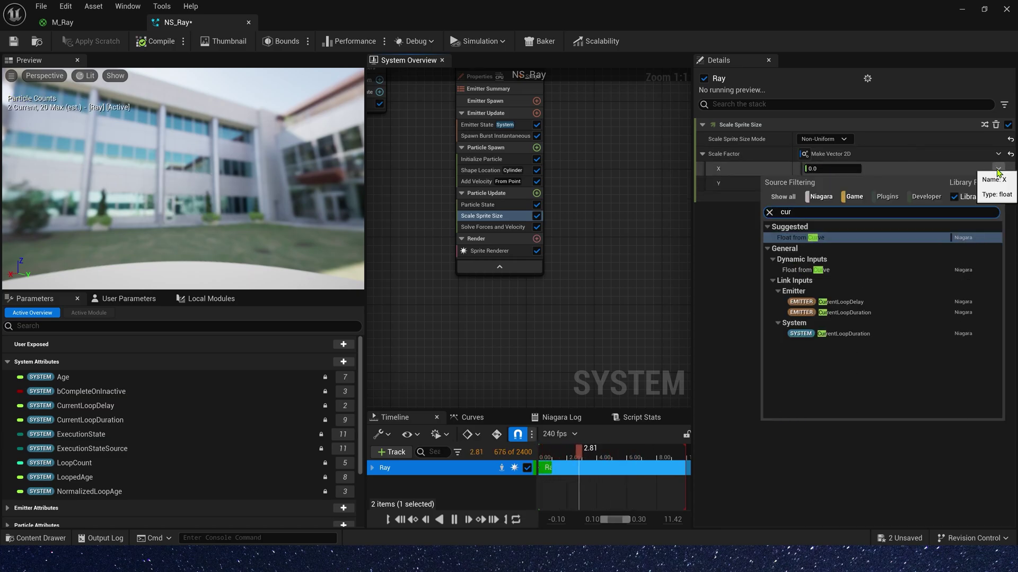
key(Return)
click(972, 200)
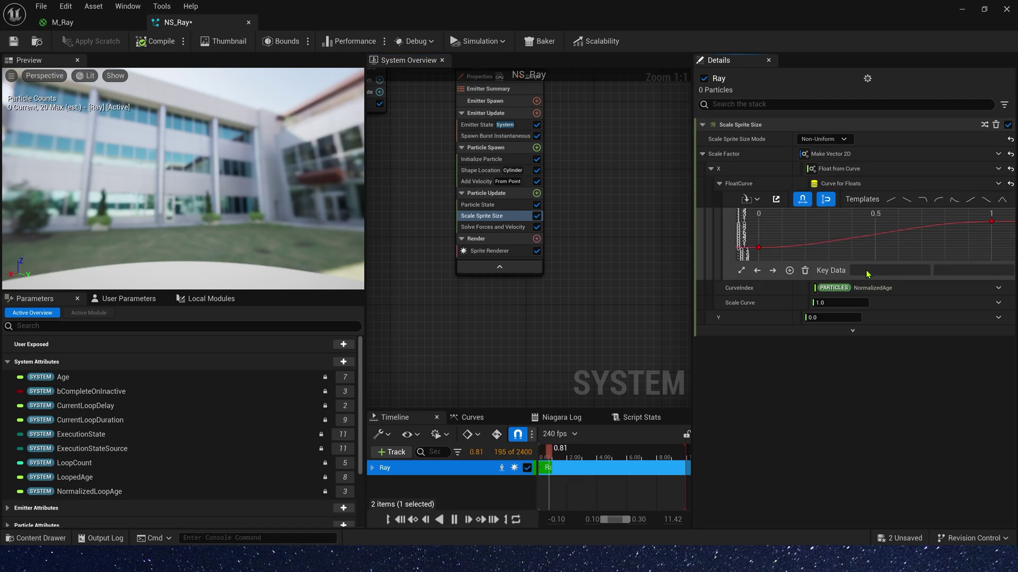
- Drive the Scale Factor's Y with Float from Curve, using the smooth ramp-up template and a Scale Curve of 2
click(998, 318)
text(curve)
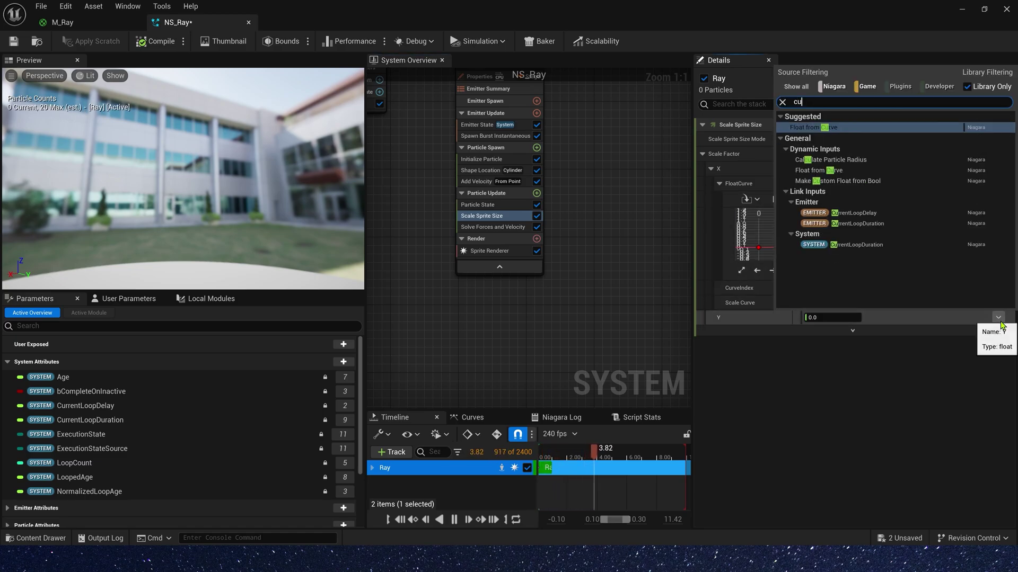
key(Return)
click(971, 349)
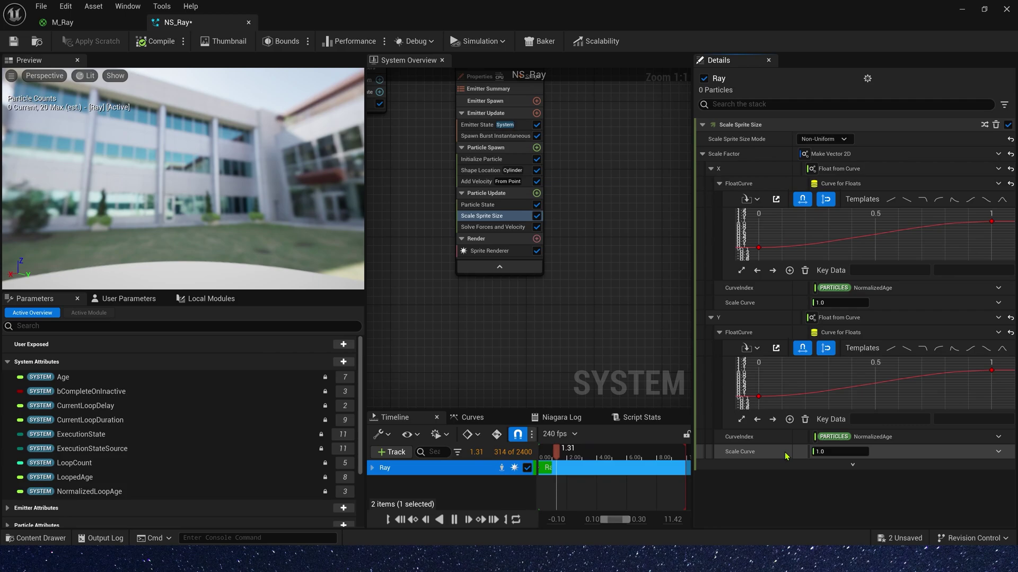
text(2)
key(Return)
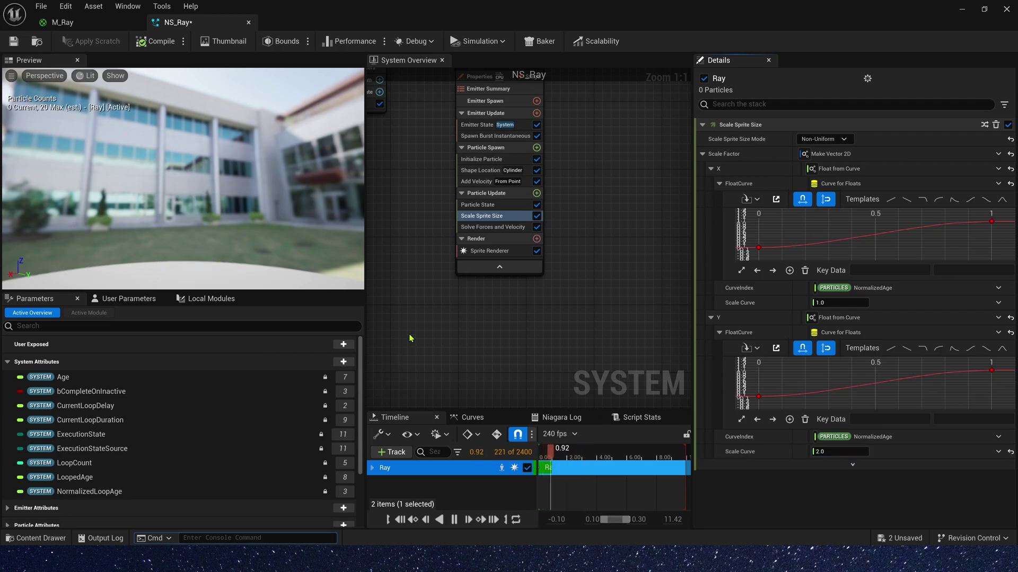
drag(188, 214, 218, 243)
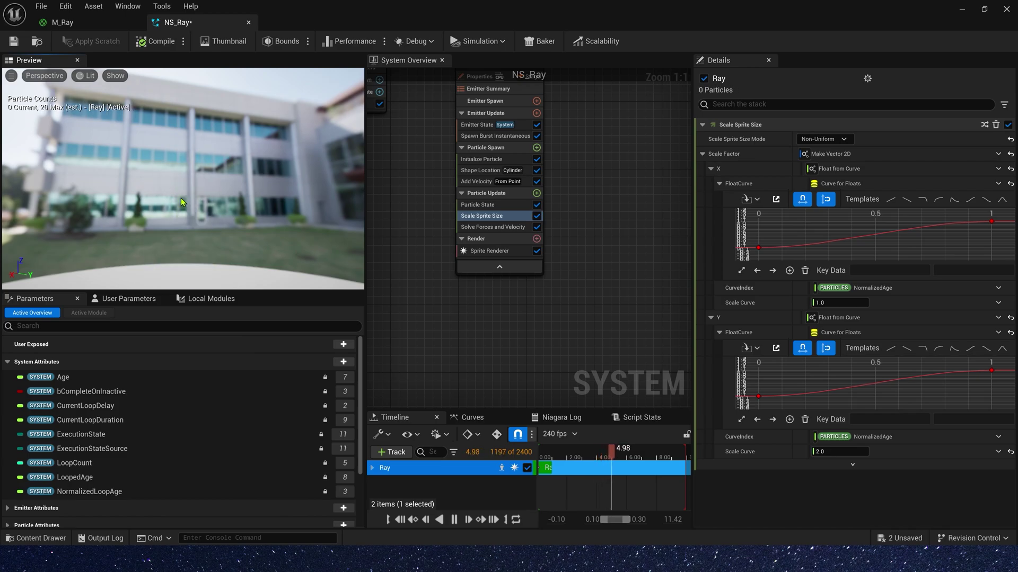
- Set the second value of the Sprite Renderer's Default Pivot in UV Space to 1
click(502, 252)
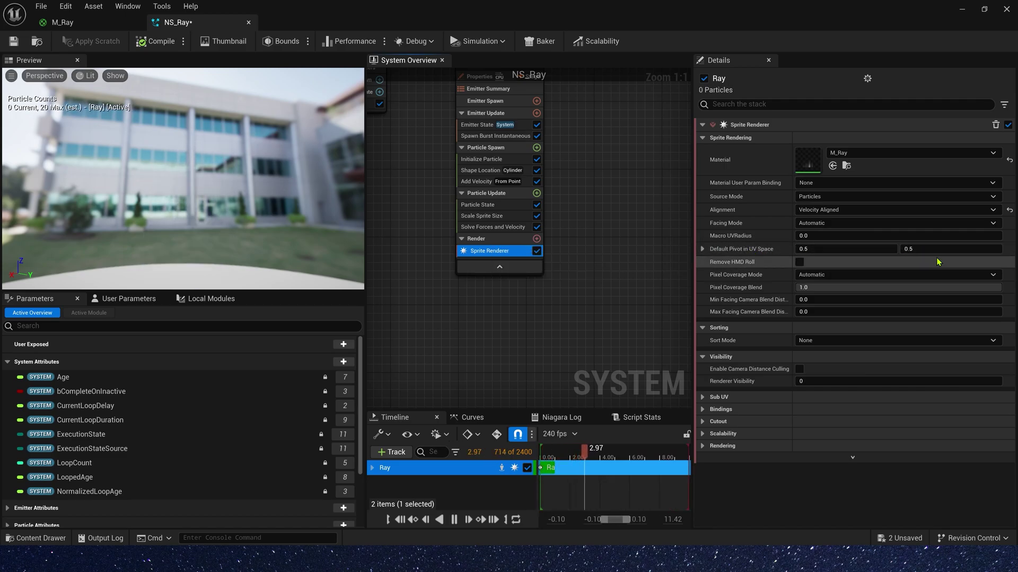
text(1)
key(Tab)
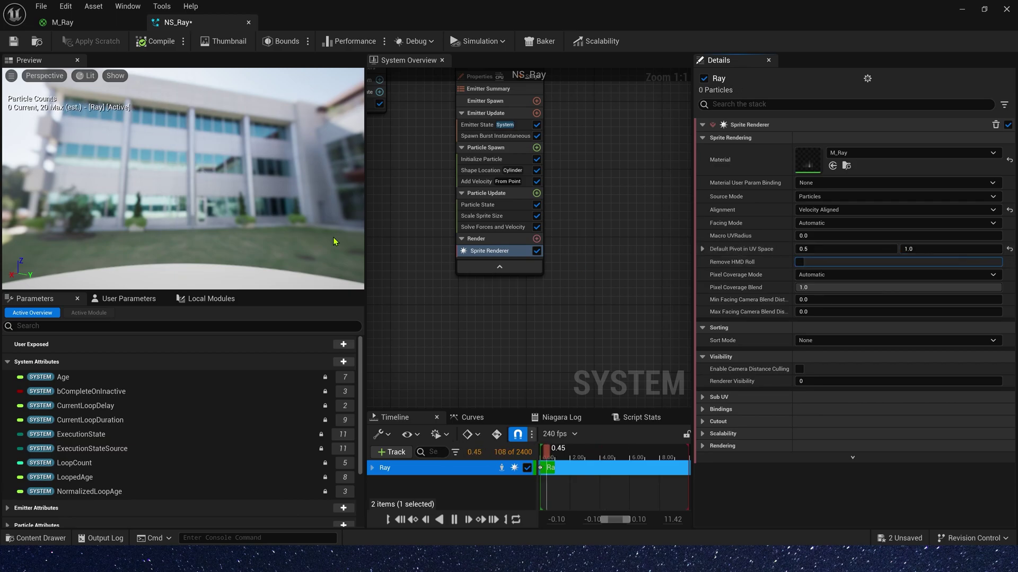
drag(249, 224, 183, 167)
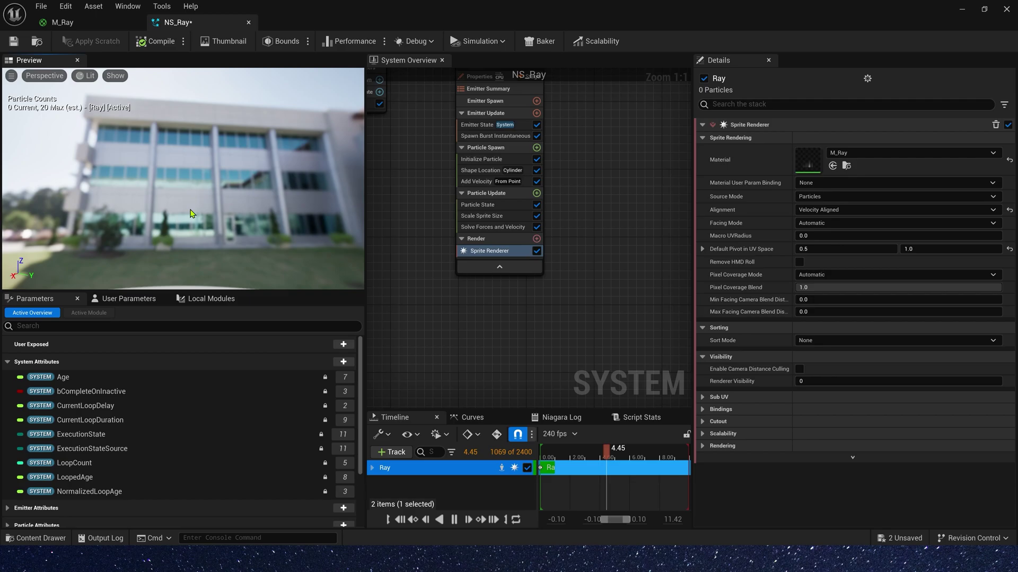
- Add a key at 0.5 with value 0.8 to Scale Sprite Size's Y curve and save NS_Ray
click(482, 216)
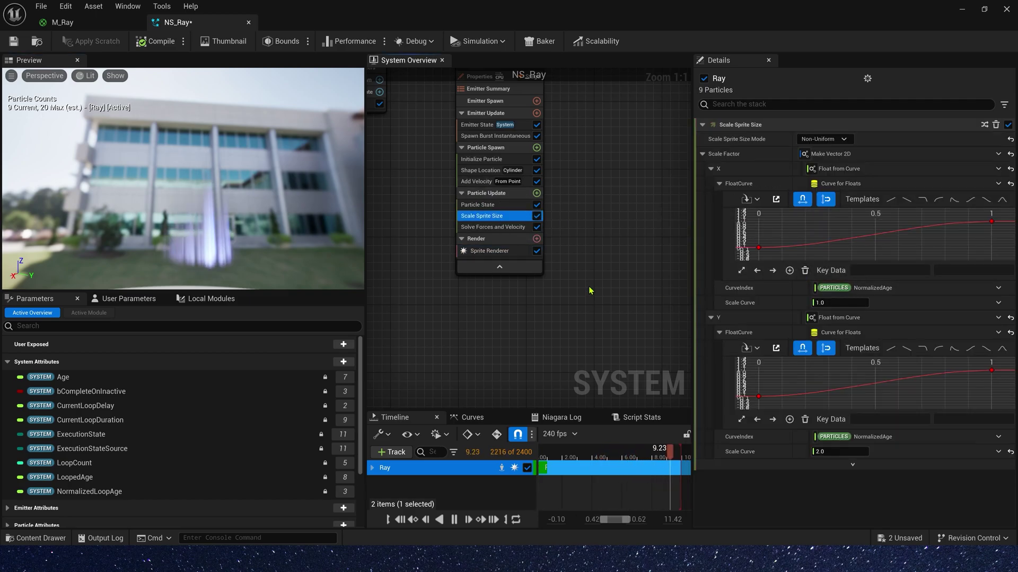
middle_click(881, 394)
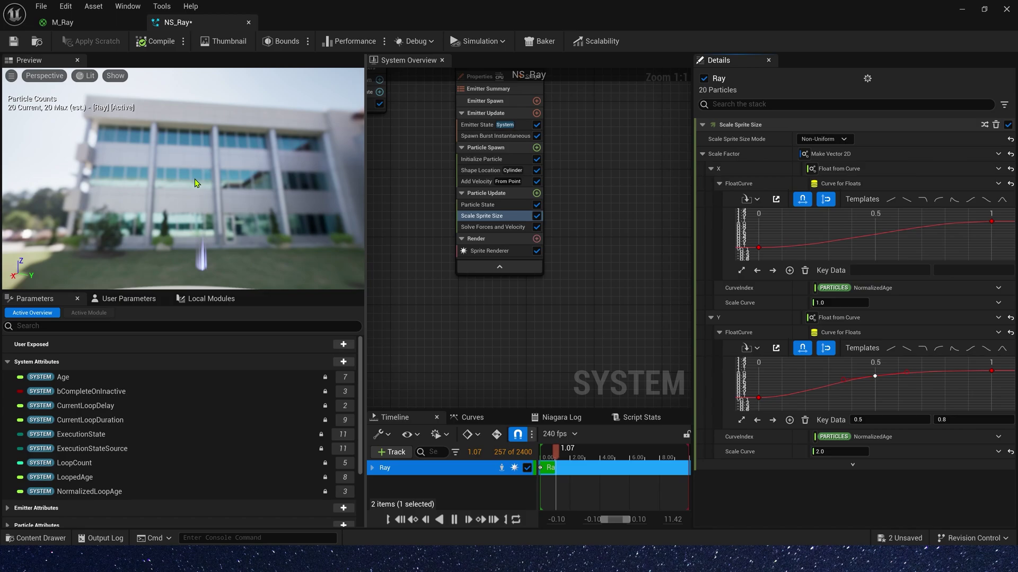
click(13, 41)
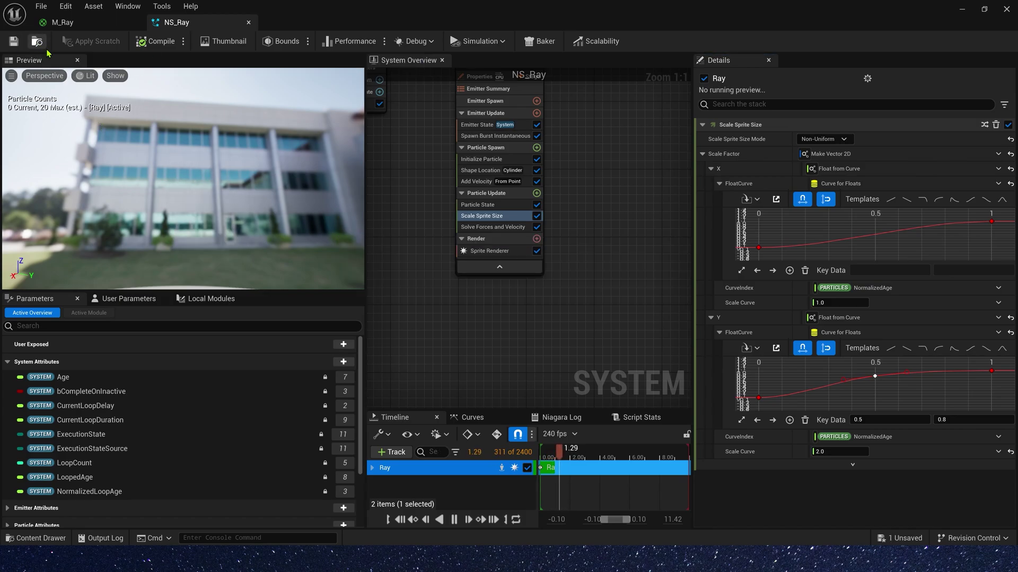
- Switch to the level editor and examine the NS_Ray effect in the viewport with Game View toggled
click(962, 9)
right_drag(381, 250, 416, 249)
key(g)
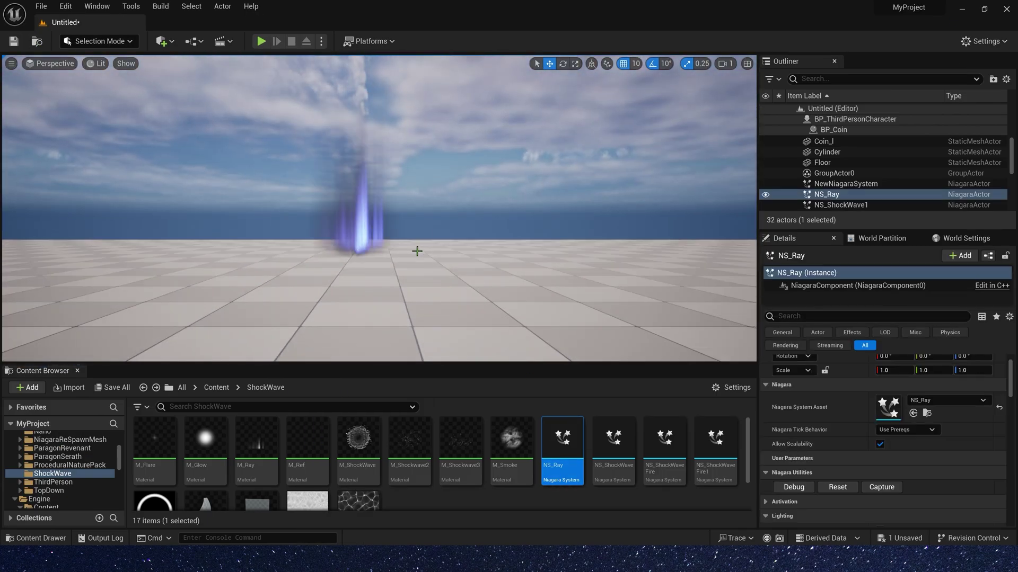
scroll(347, 261, up, 1)
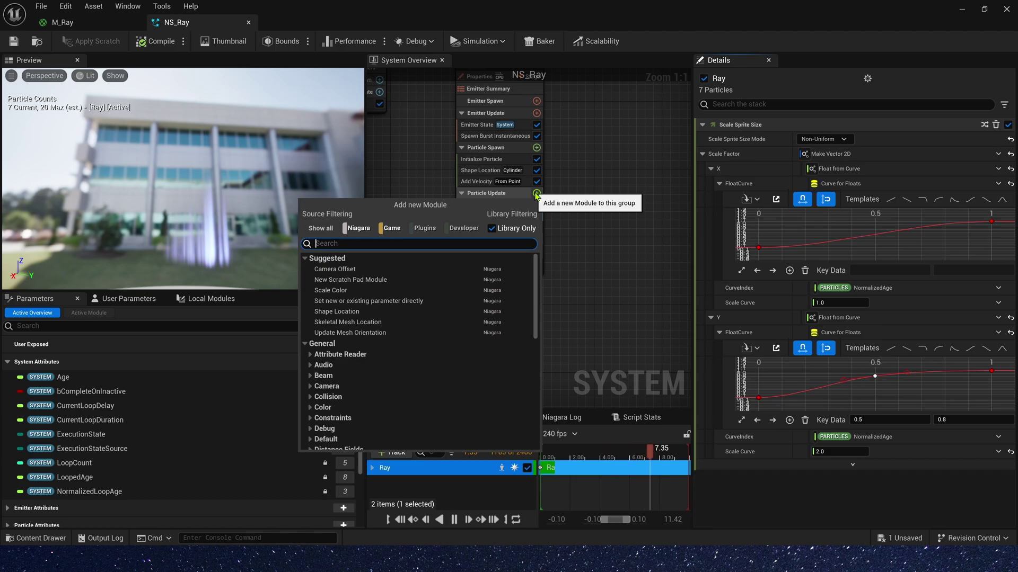
- Add a Scale Color module to NS_Ray's Particle Update
text(colr)
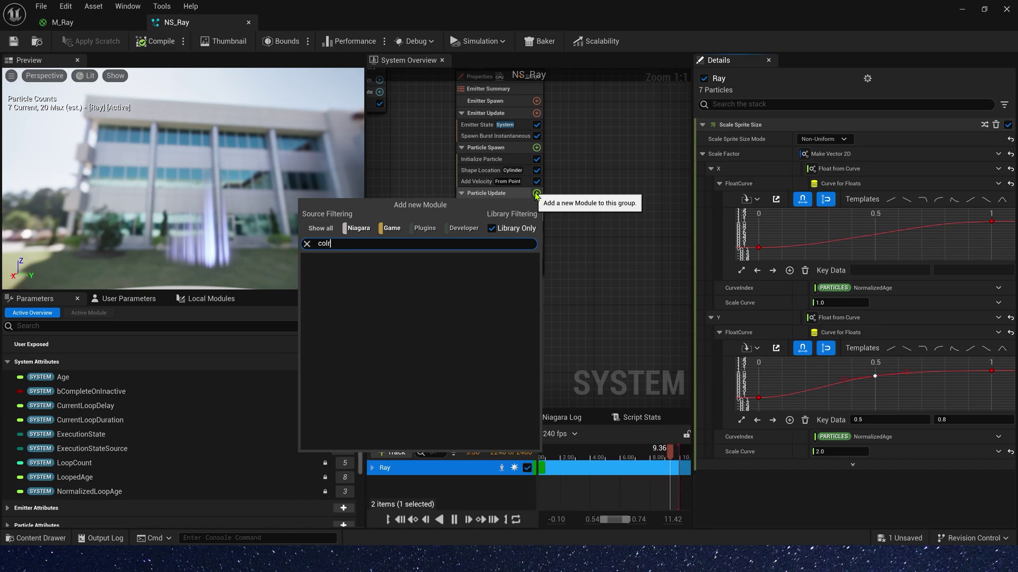
key(BackSpace)
click(341, 345)
- Set Scale RGB to Vector from Float driven by Float from Curve, using the smooth rise-and-fall template that peaks at 0.5
click(999, 153)
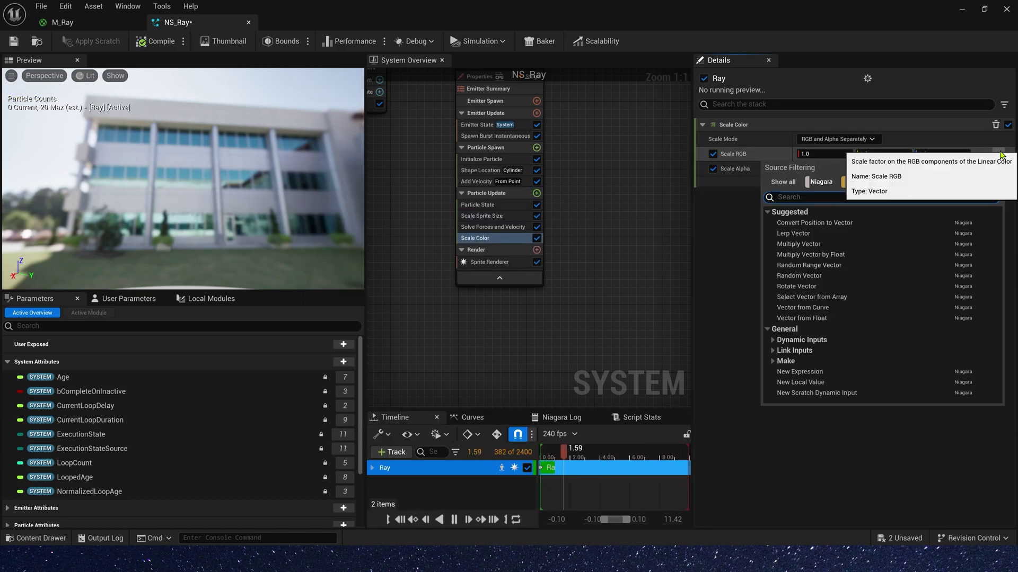
click(801, 318)
click(996, 168)
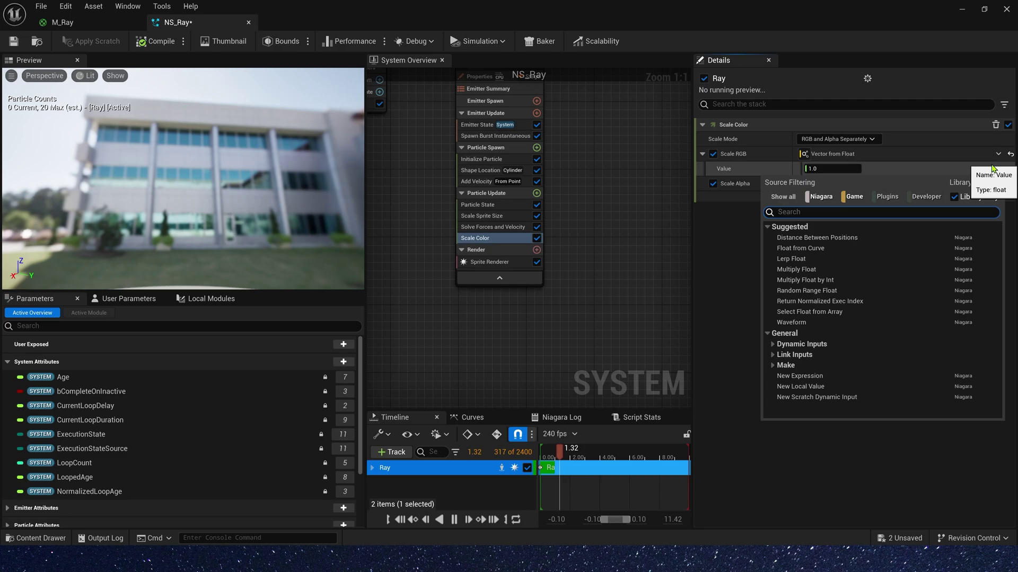
text(c)
key(Return)
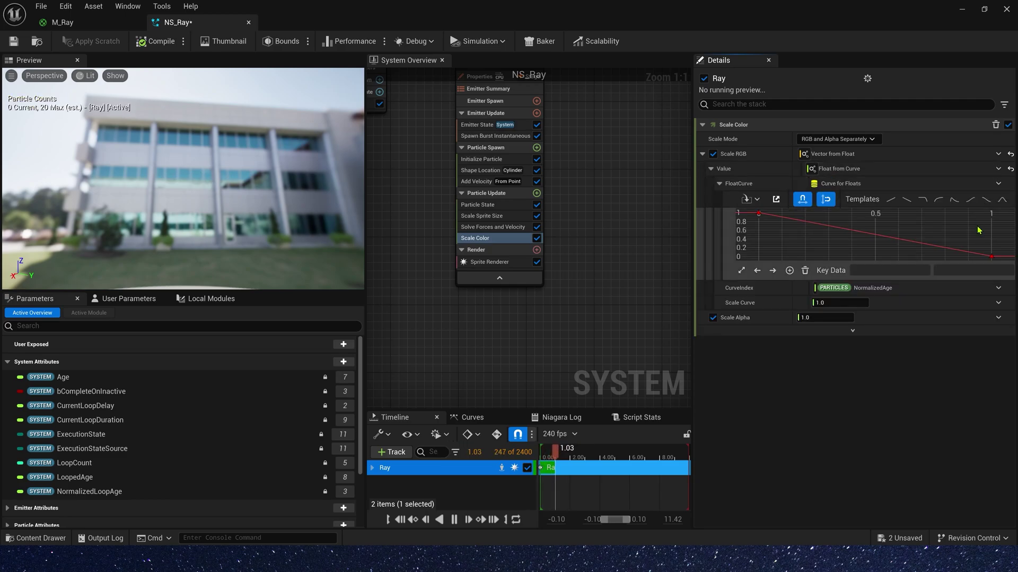
click(1002, 200)
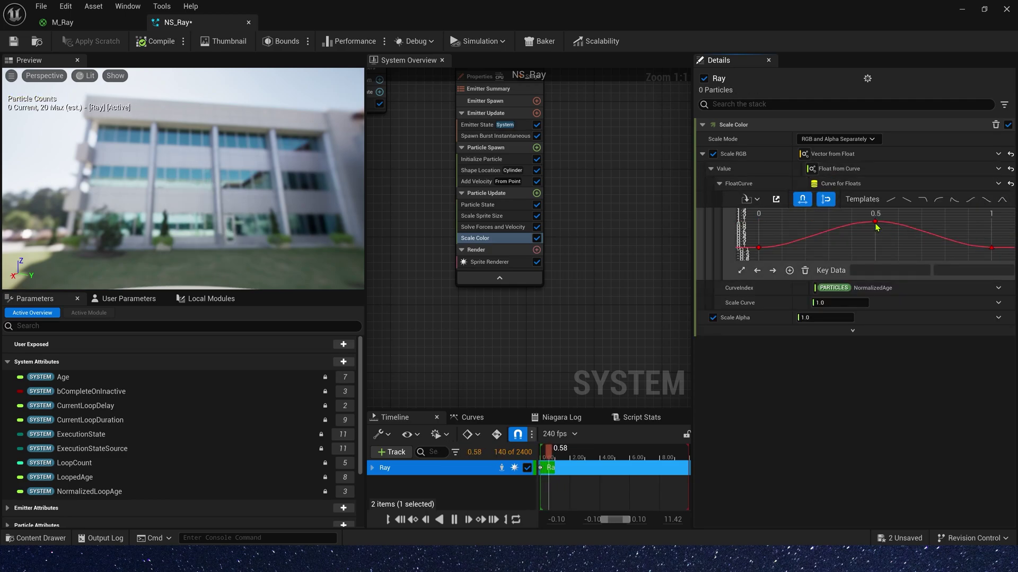
- Move the Scale RGB curve's middle key to time 0.2 with value 1.0 and set its Scale Curve to 100
click(875, 221)
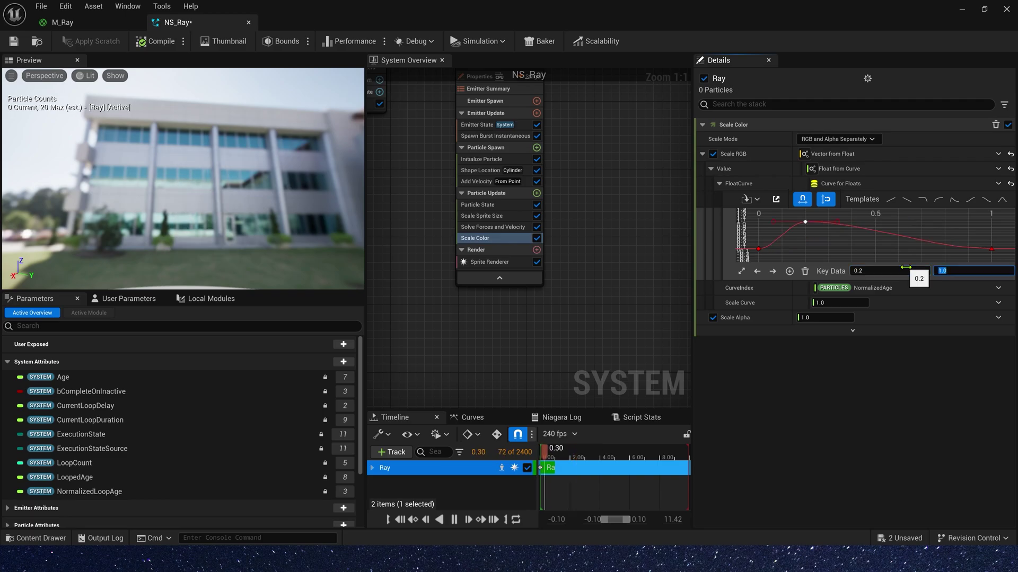
key(Tab)
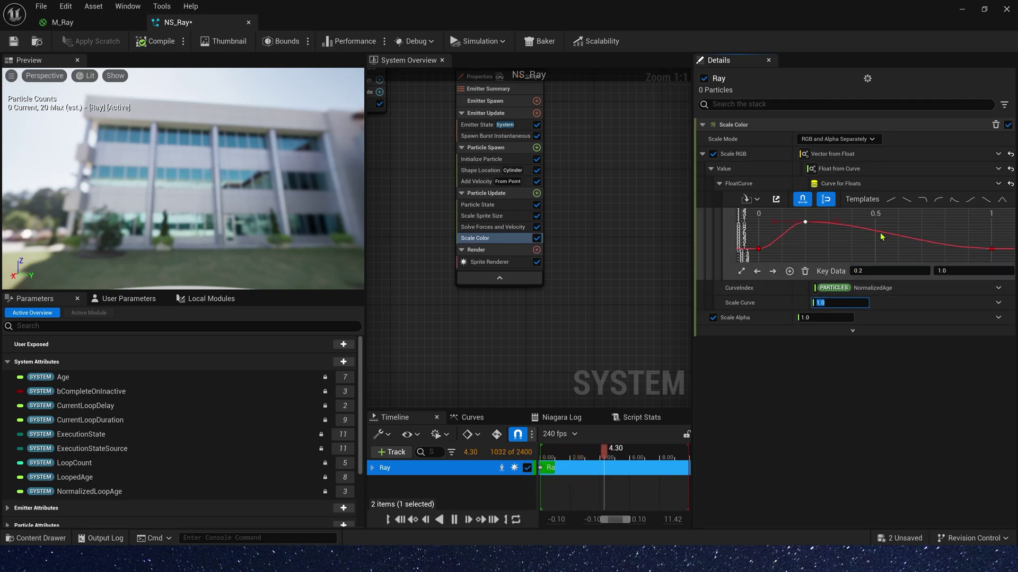
mouse_move(882, 236)
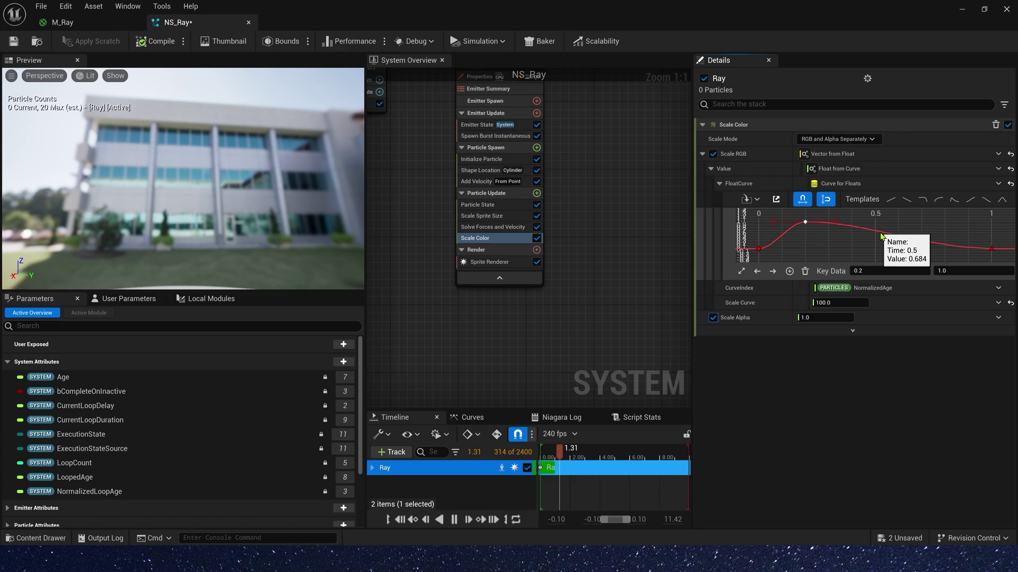
- Set Scale Alpha to Float from Curve with the smooth rise-and-fall template, moving its peak key to time 0.2 with value 1.0
click(999, 318)
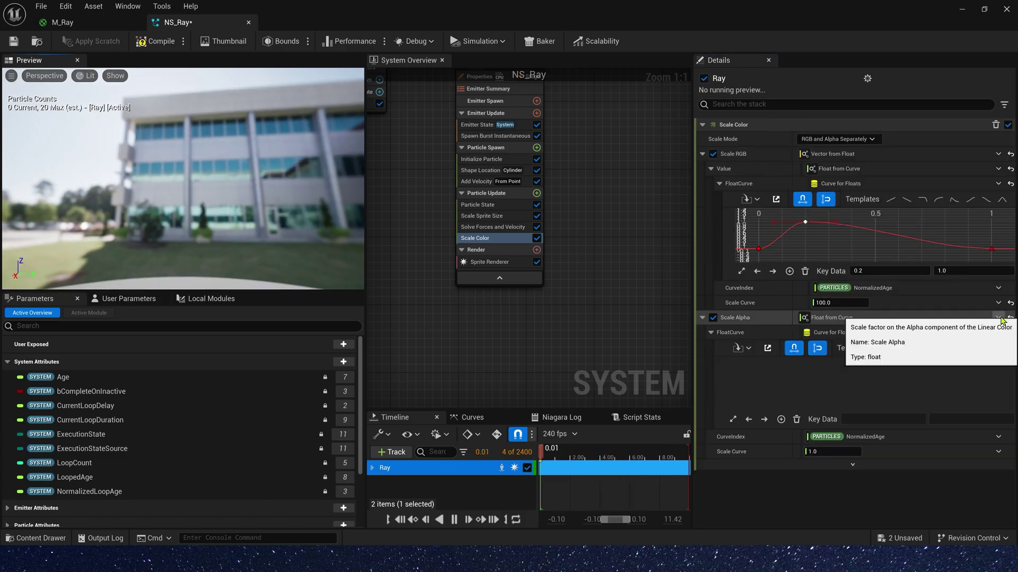
text(0.2)
key(Return)
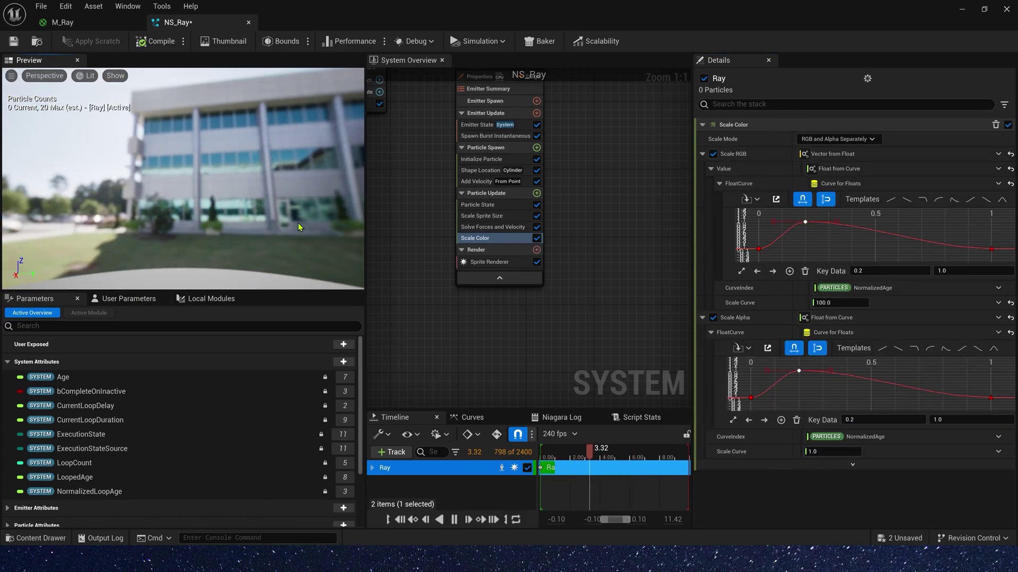
- Add a Dynamic Material Parameters module to NS_Ray's Particle Update
click(537, 193)
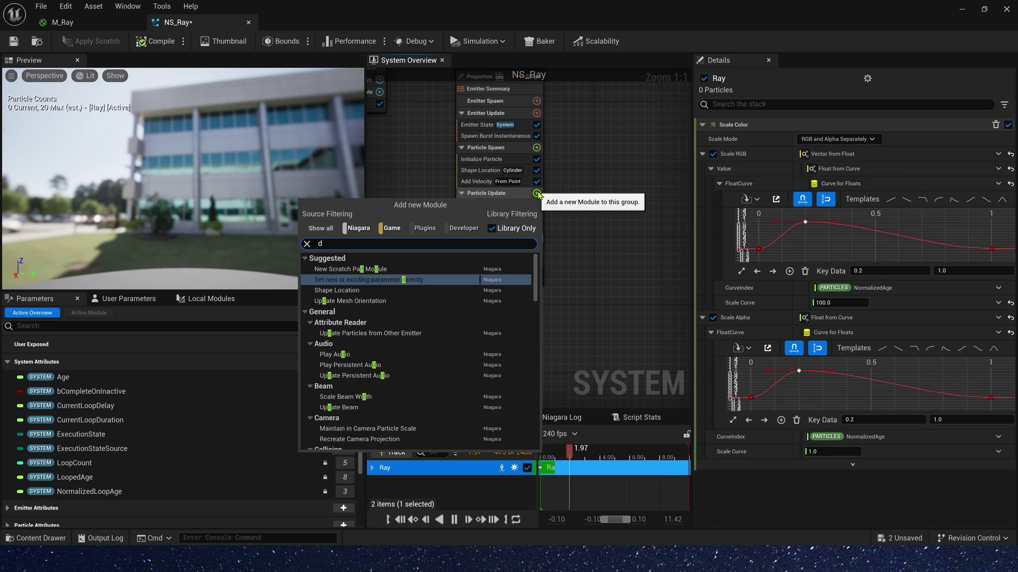
text(dy)
click(370, 290)
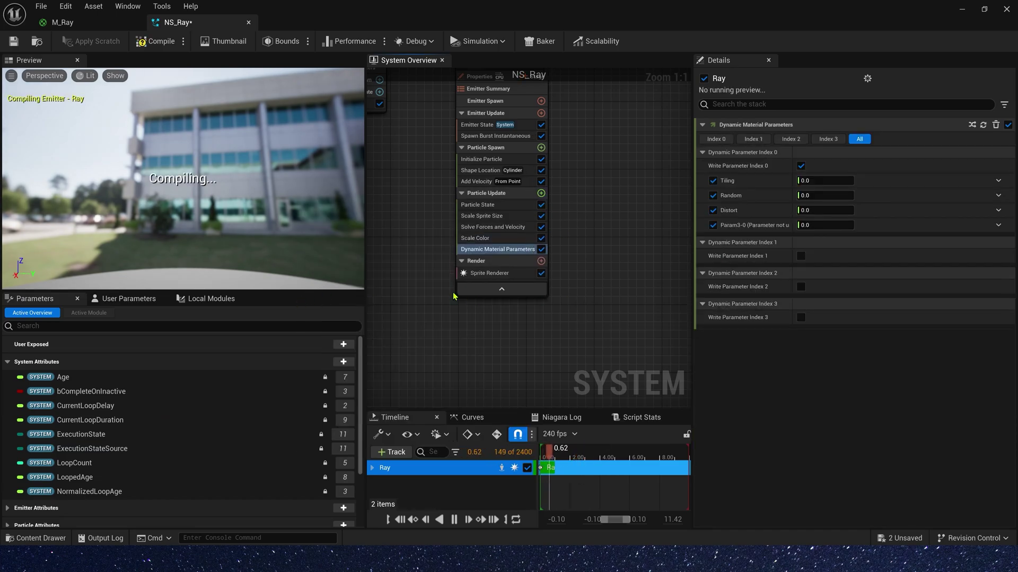
- Set Tiling to 1.0, Random to Random Range Float from 0.0 to 1.0 and Distort to 0.3, and disable the unused Param3-0
click(825, 181)
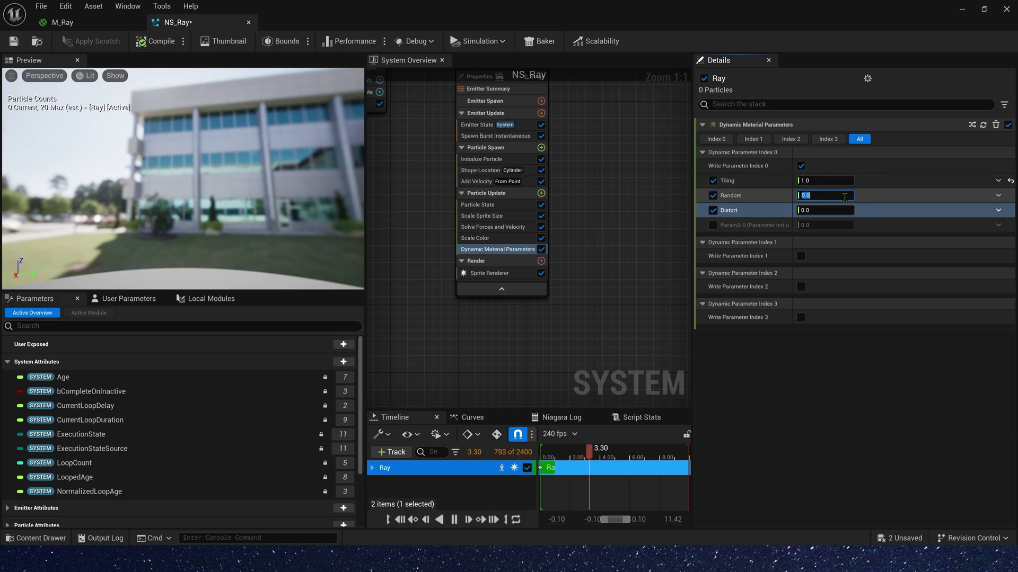
click(998, 195)
text(rand)
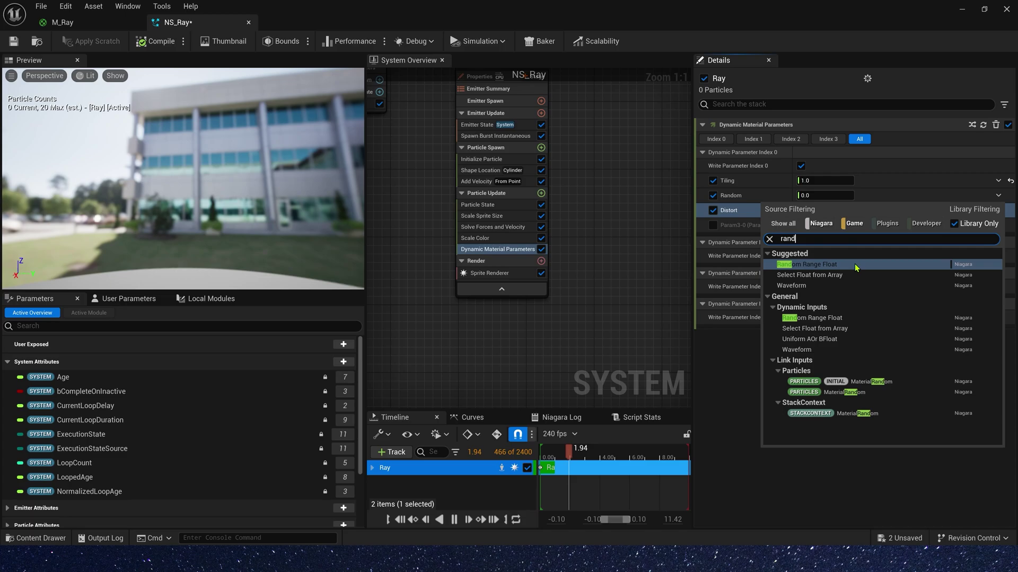
click(854, 264)
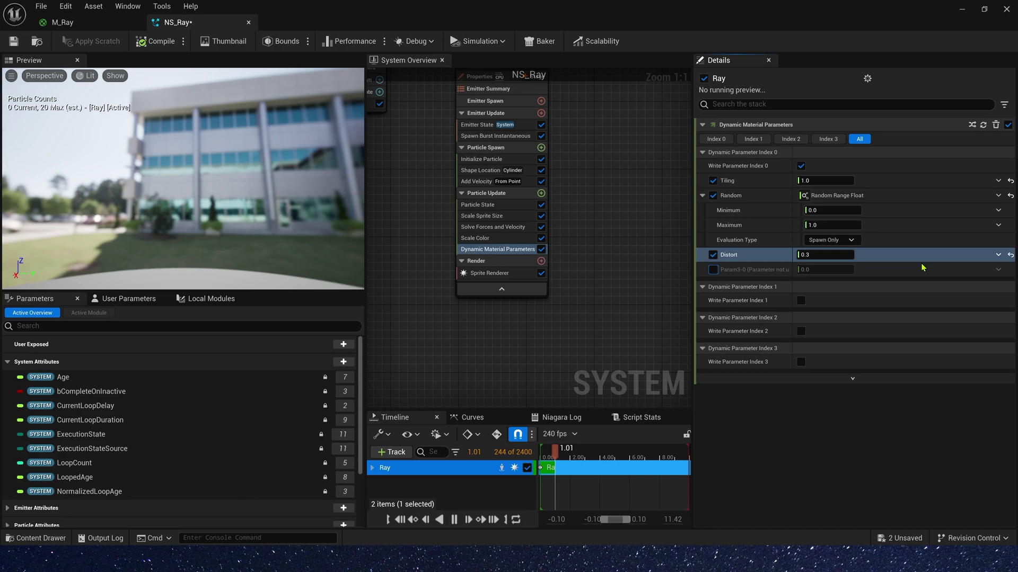
- Examine the NS_Ray effect in the level viewport and return to the full-size Niagara editor
drag(618, 7, 462, 326)
mouse_move(392, 234)
right_down()
mouse_move(393, 254)
mouse_move(387, 230)
mouse_move(398, 244)
right_up()
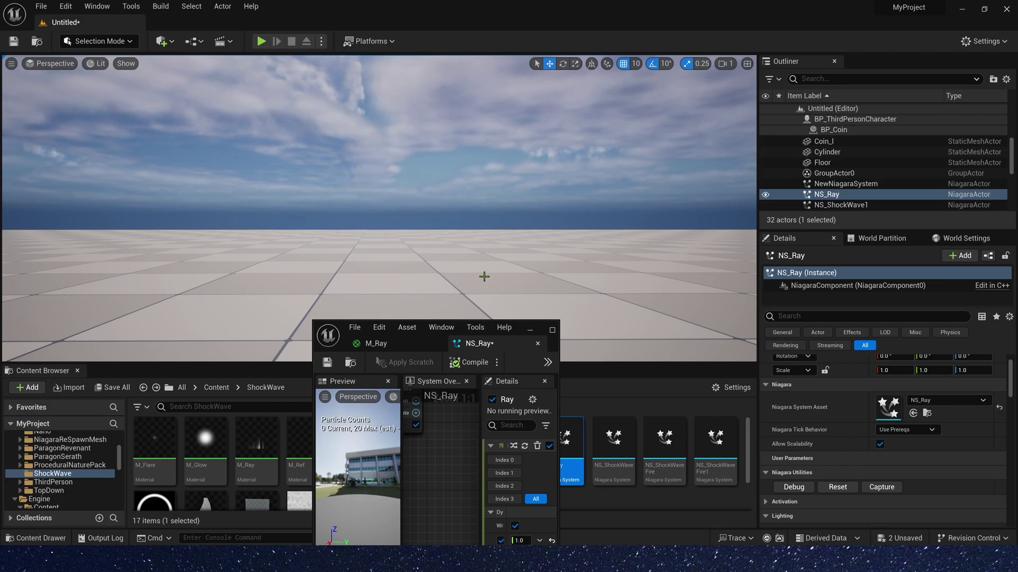
click(551, 331)
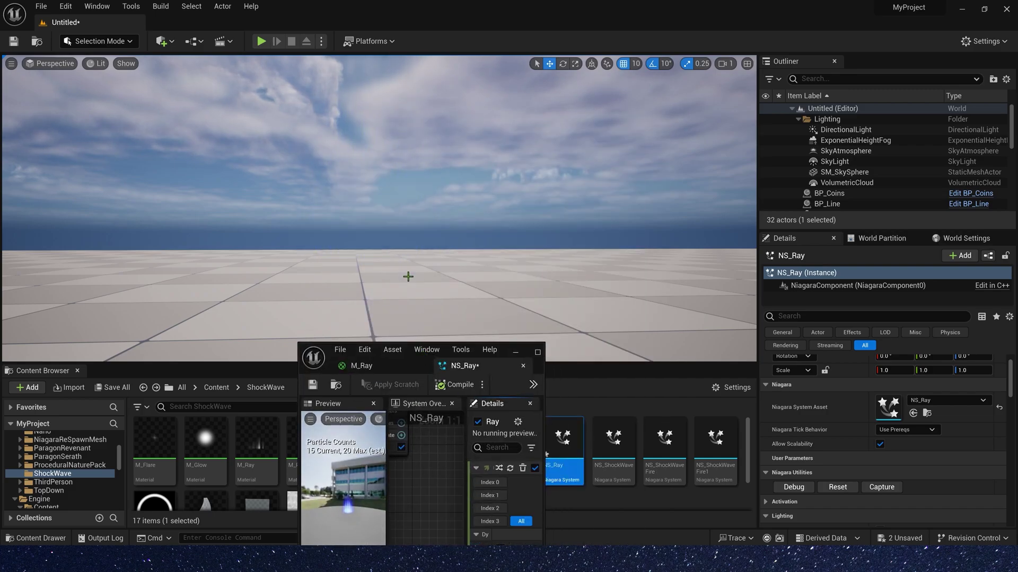
right_drag(408, 276, 427, 219)
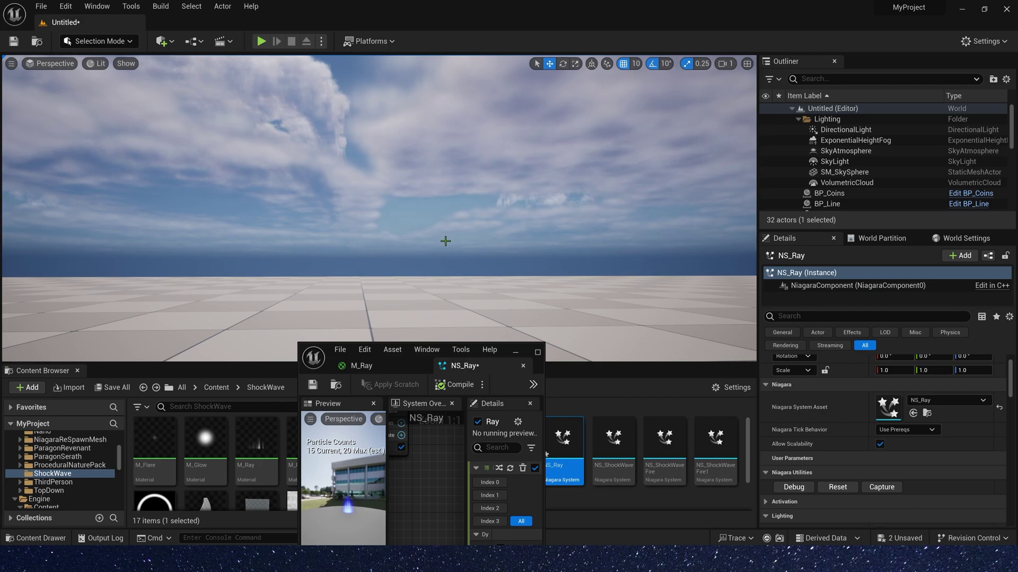
click(538, 352)
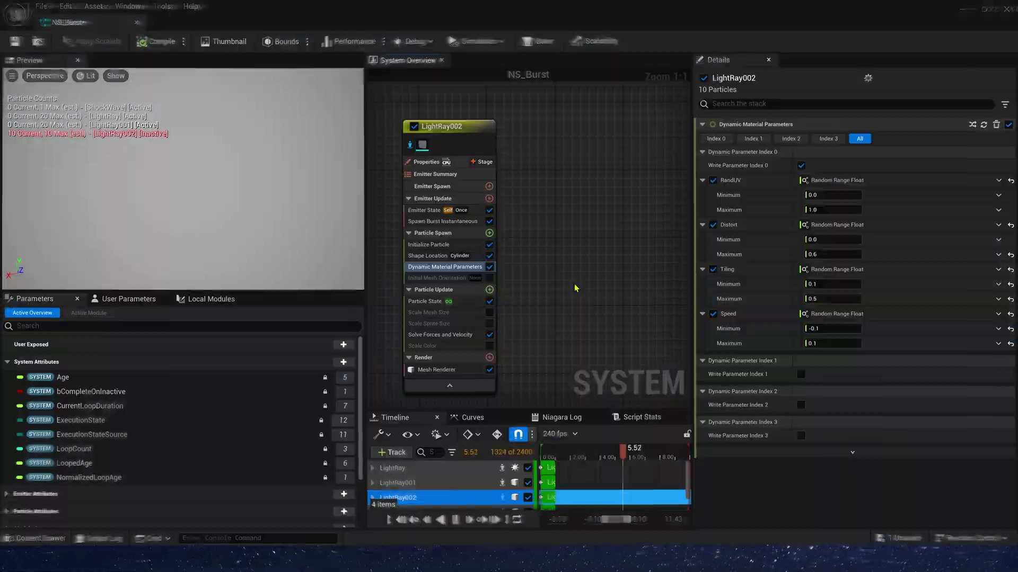
mouse_move(577, 289)
right_down()
mouse_move(601, 259)
mouse_move(604, 272)
mouse_move(583, 275)
right_up()
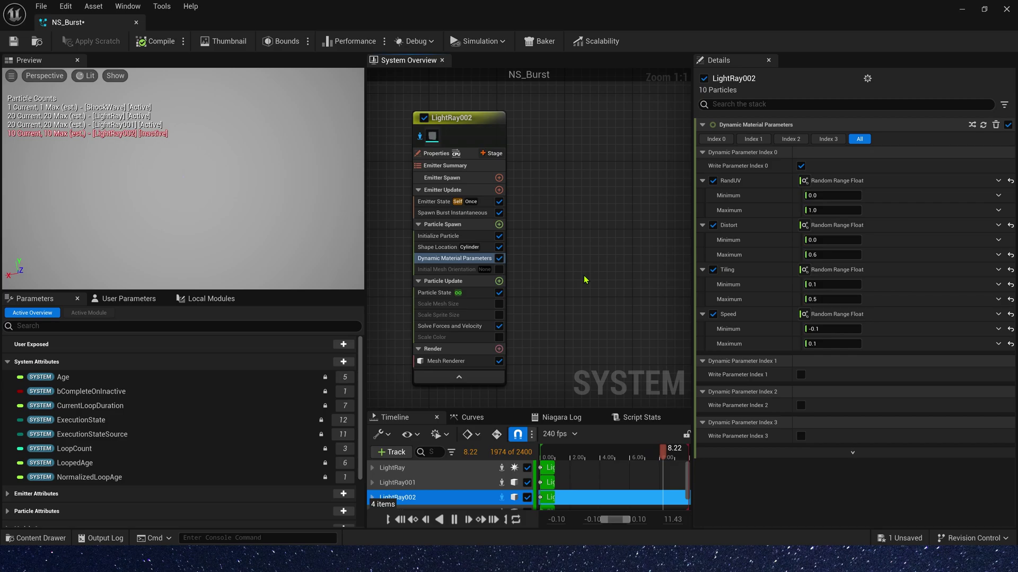